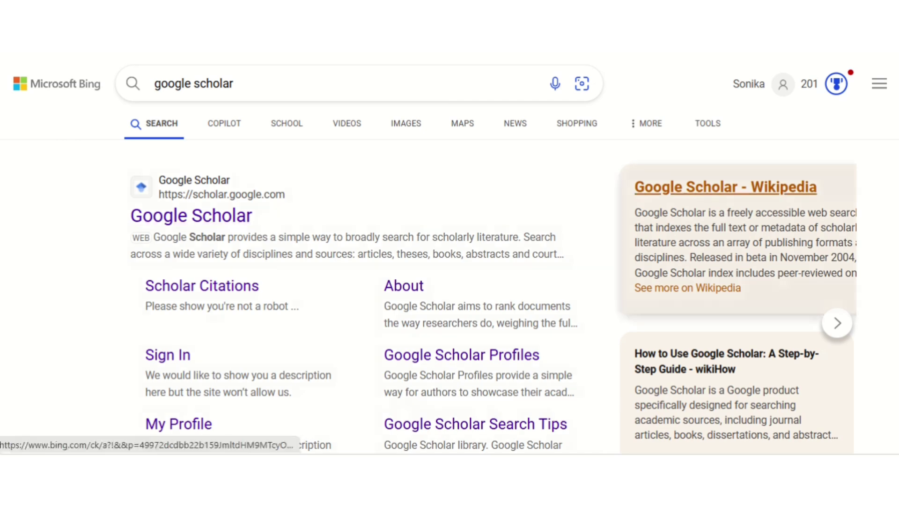
Open Google Scholar from the Bing results and search for "climate change on agriculture"
scroll(191, 149, down, 1)
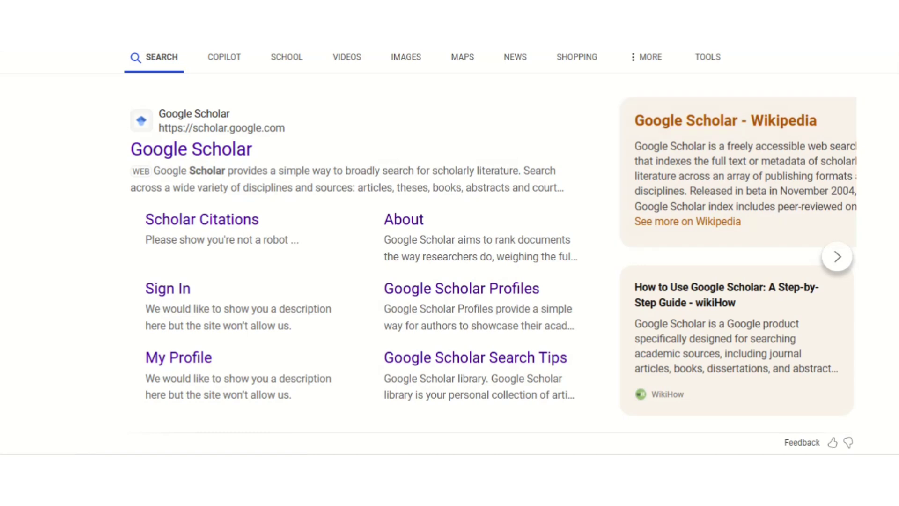
click(191, 149)
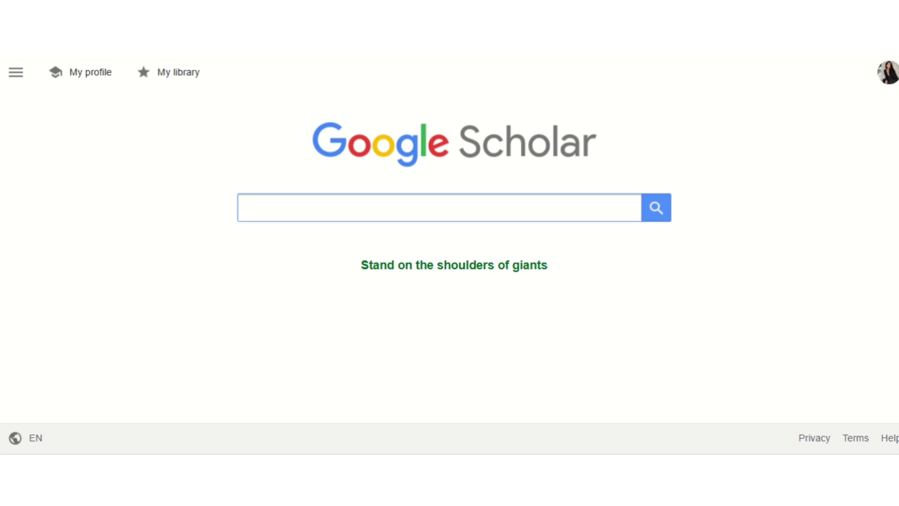
text(CL)
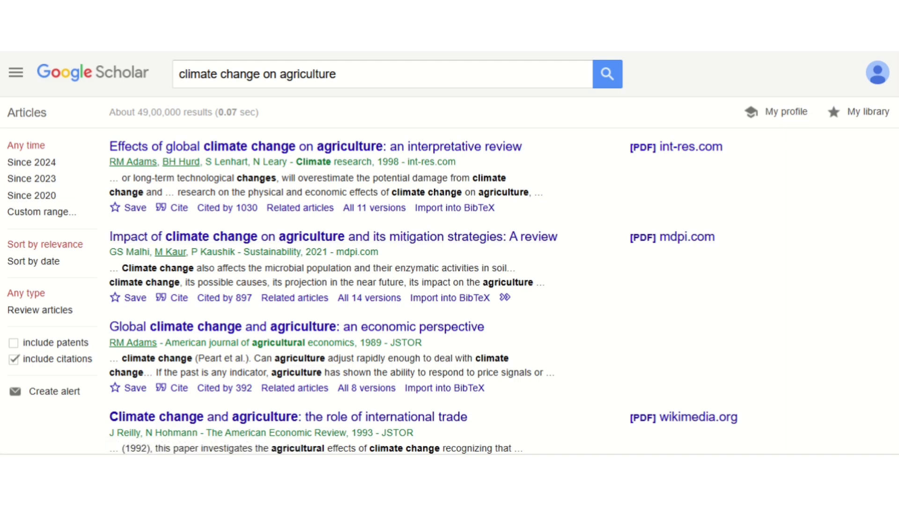
Highlight the first result's publication year and limit the results to articles since 2020
drag(378, 162, 402, 162)
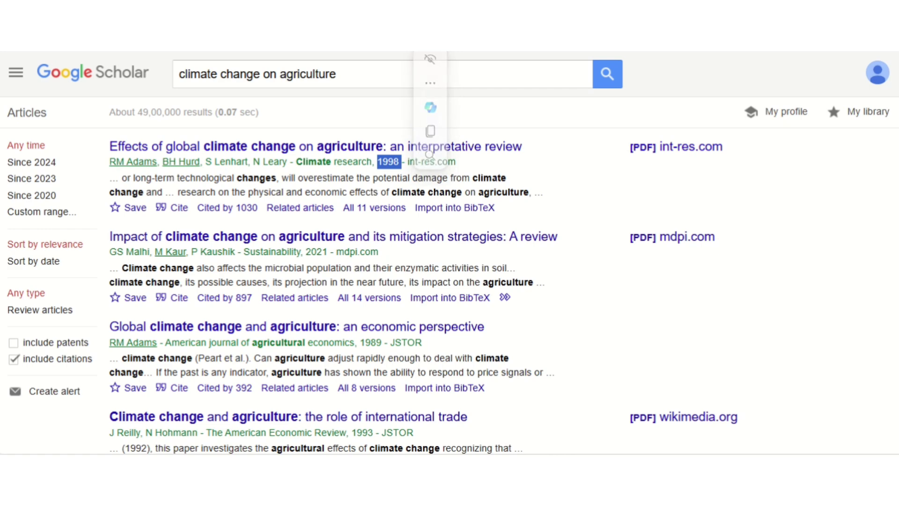
click(553, 171)
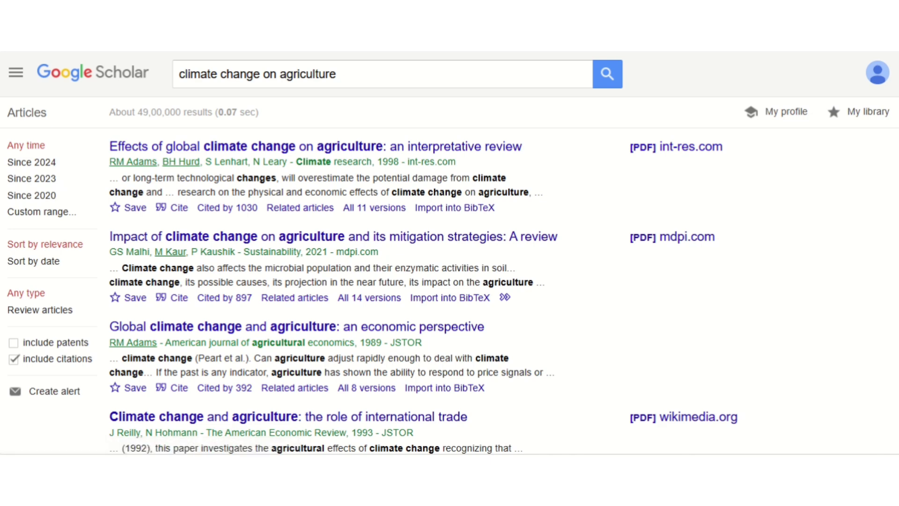
click(32, 195)
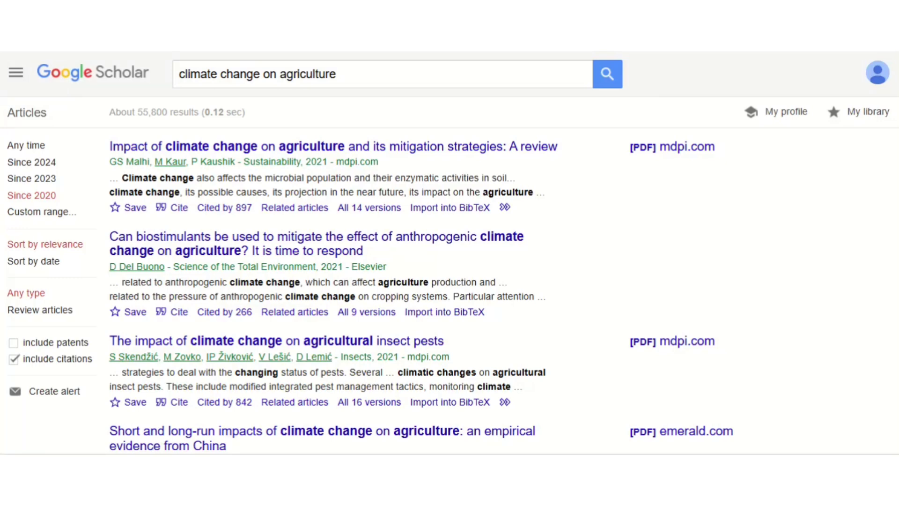
Check the publication year and publisher of the first two filtered results by highlighting them
drag(323, 162, 371, 161)
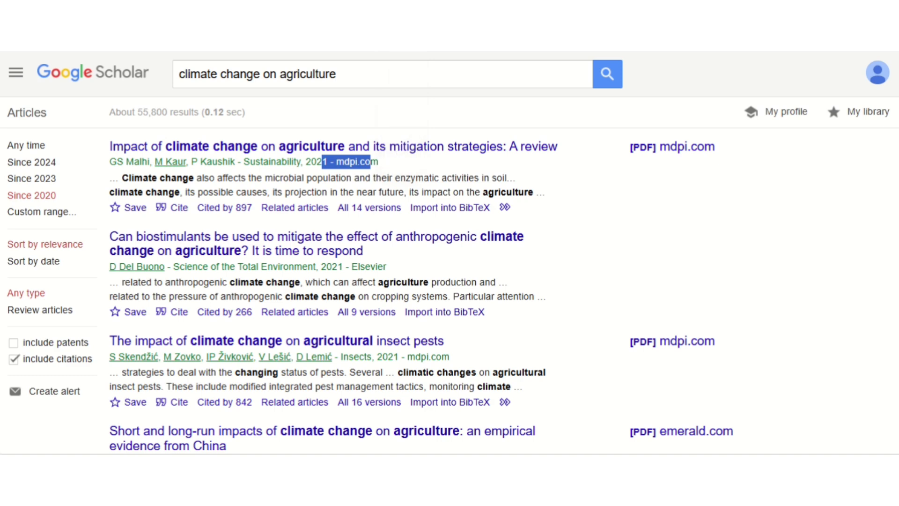
click(449, 267)
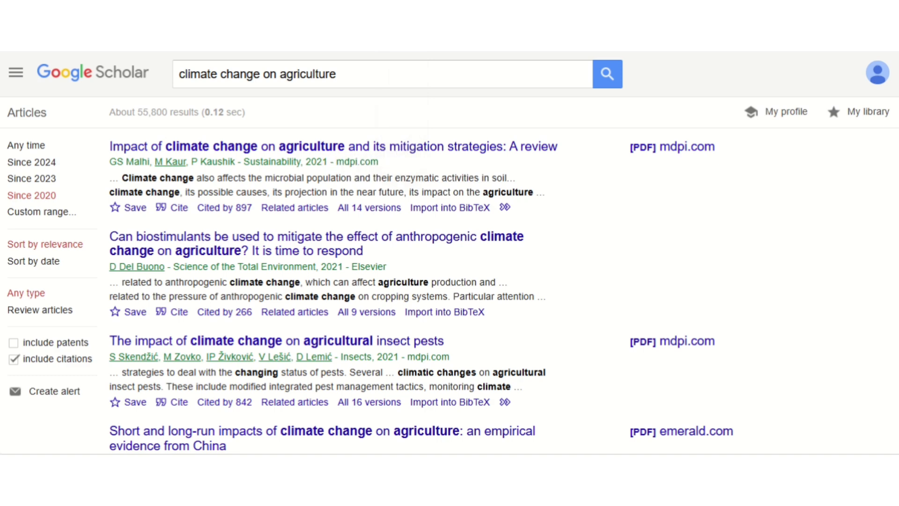
drag(318, 267, 386, 266)
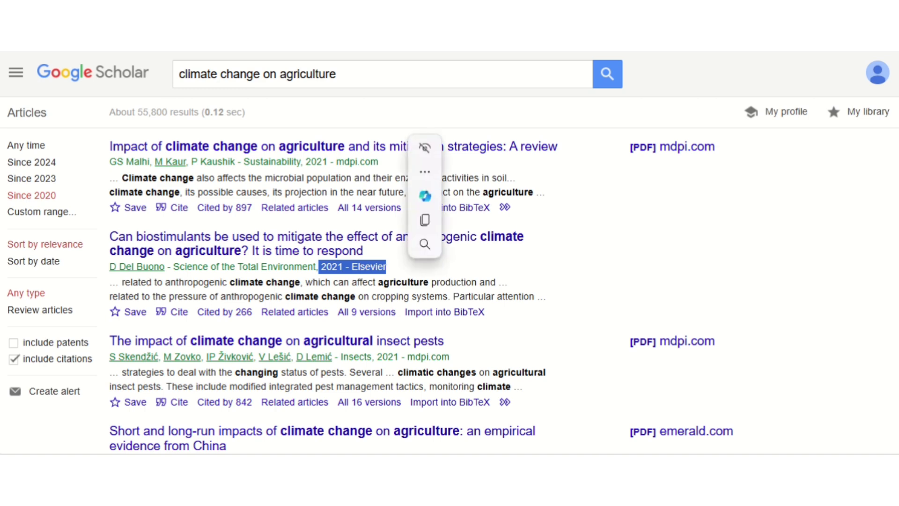
click(417, 268)
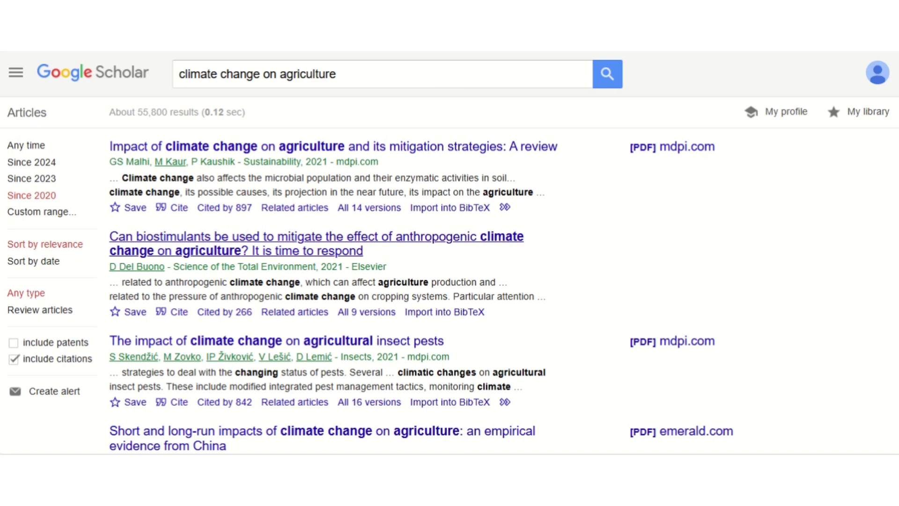
Open the article on biostimulants and anthropogenic climate change and skim its abstract, introduction and section snippets
click(290, 237)
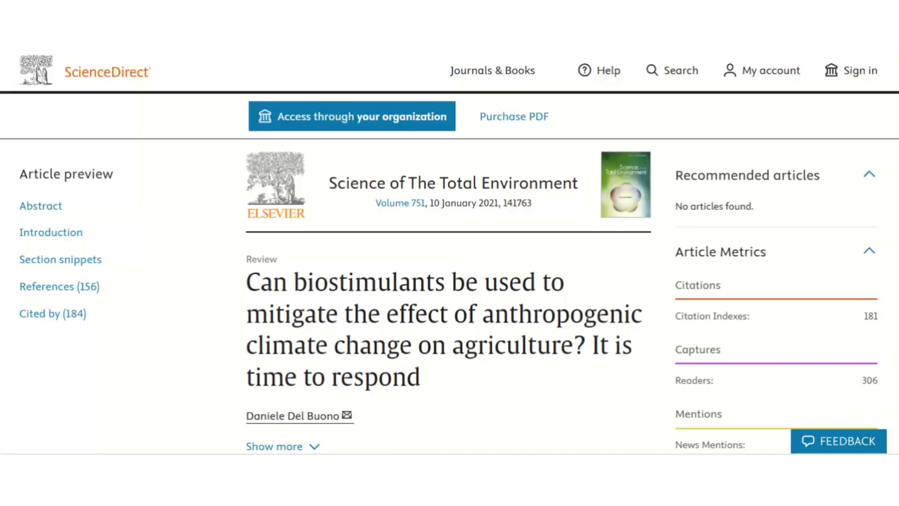
scroll(448, 272, down, 10)
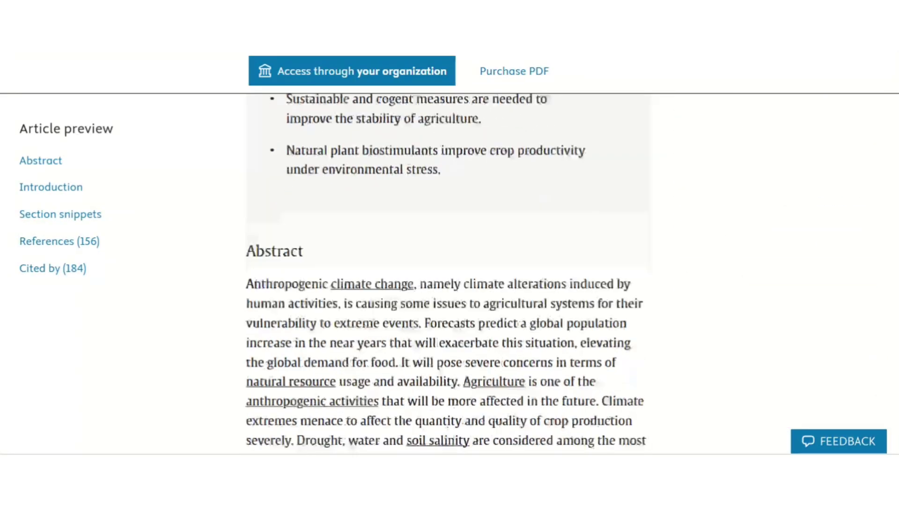
scroll(449, 272, down, 9)
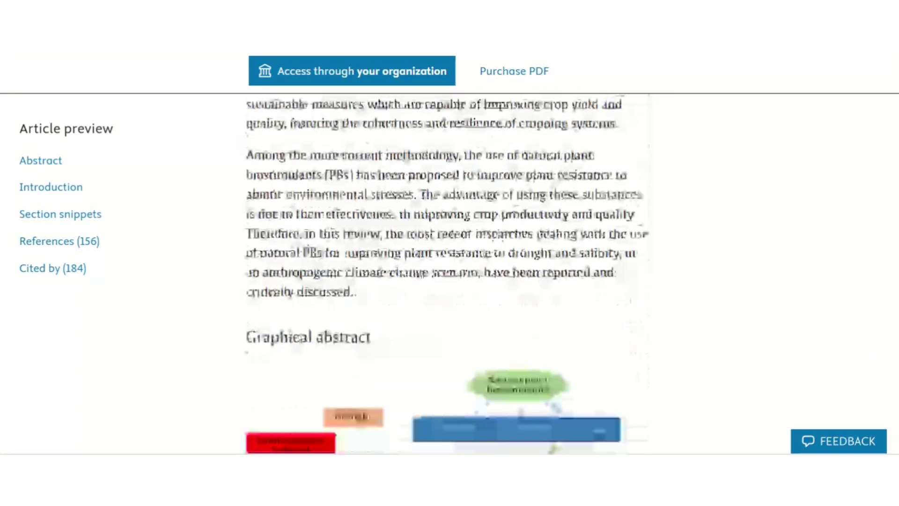
scroll(448, 272, down, 10)
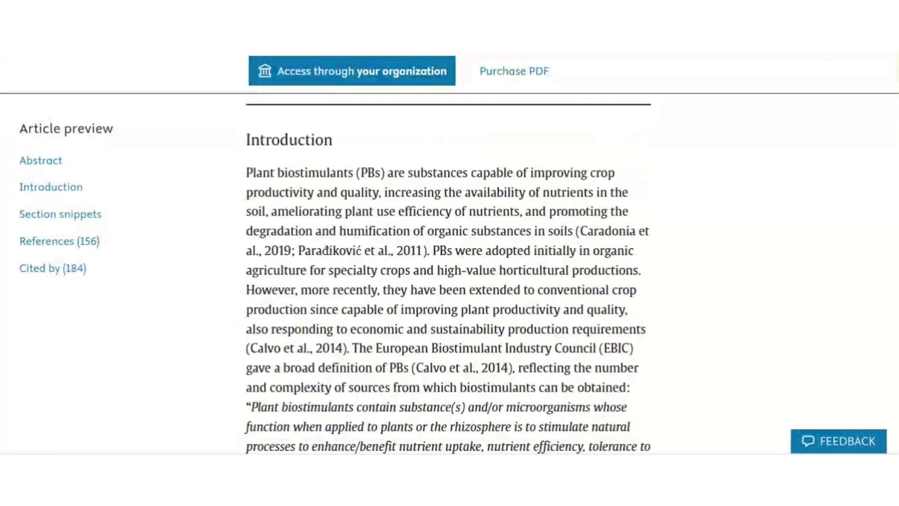
scroll(448, 272, down, 3)
scroll(448, 271, up, 10)
scroll(448, 272, down, 20)
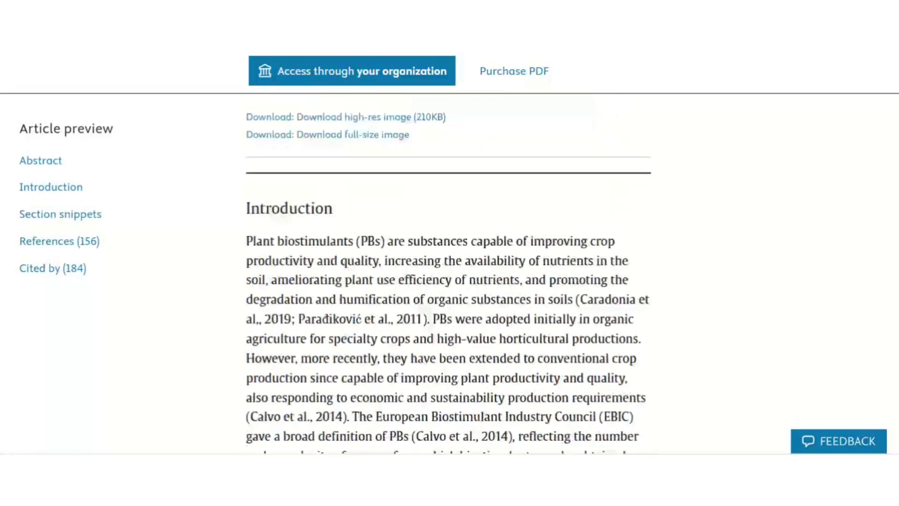
scroll(448, 271, down, 15)
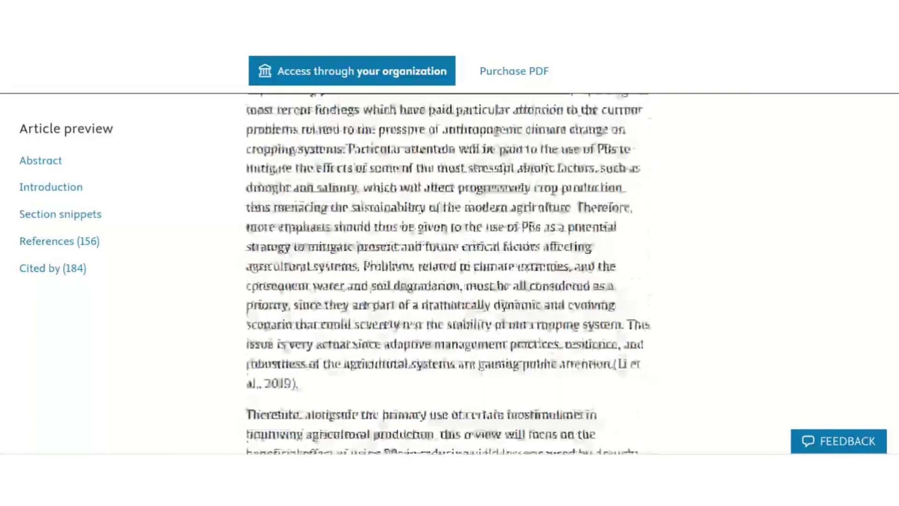
scroll(448, 271, down, 10)
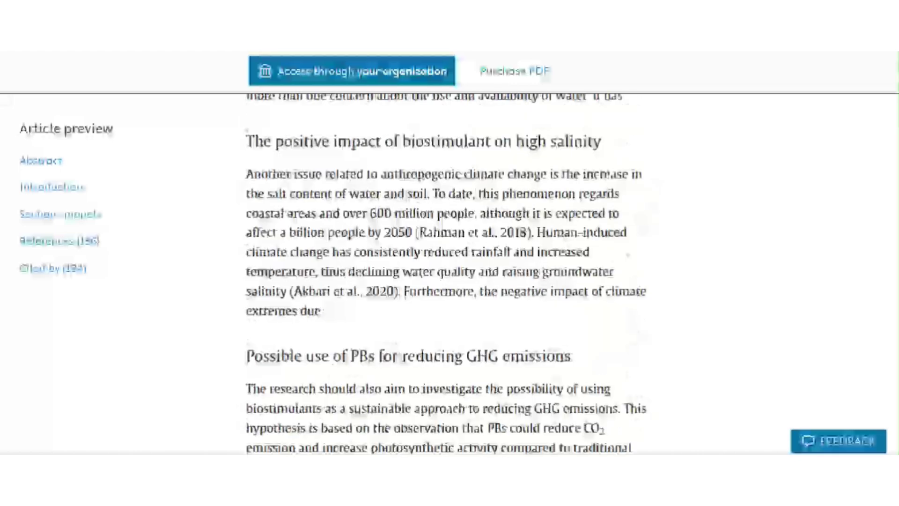
scroll(448, 271, up, 8)
scroll(448, 271, up, 2)
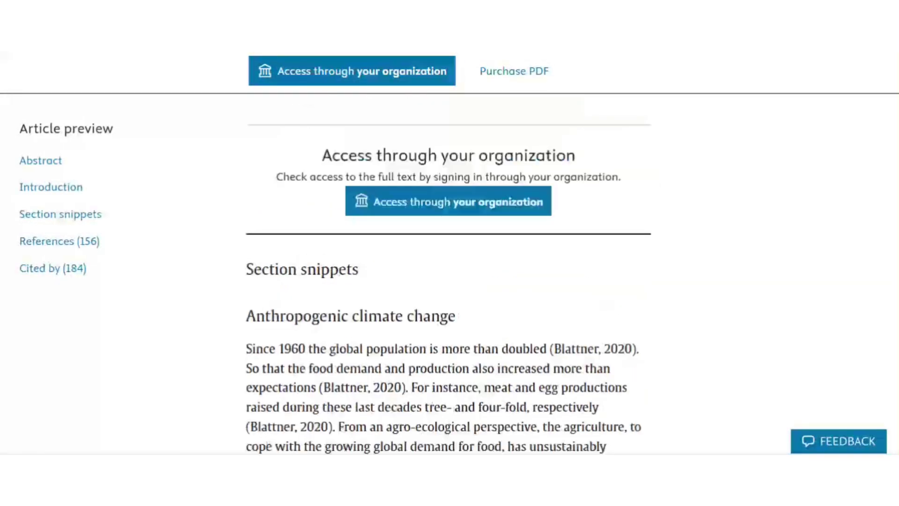
scroll(448, 271, down, 6)
scroll(448, 272, up, 4)
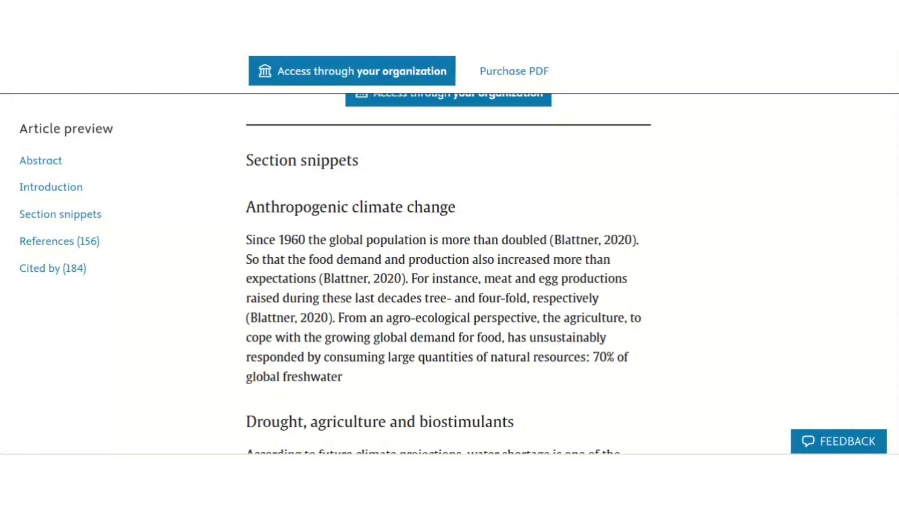
Highlight the "Anthropogenic climate change" heading and look over the article between its title and introduction
drag(247, 206, 456, 206)
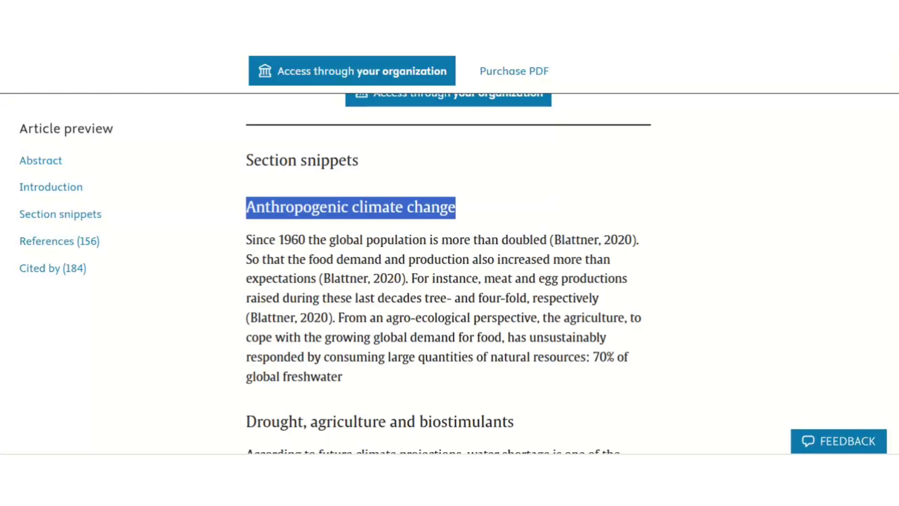
click(456, 207)
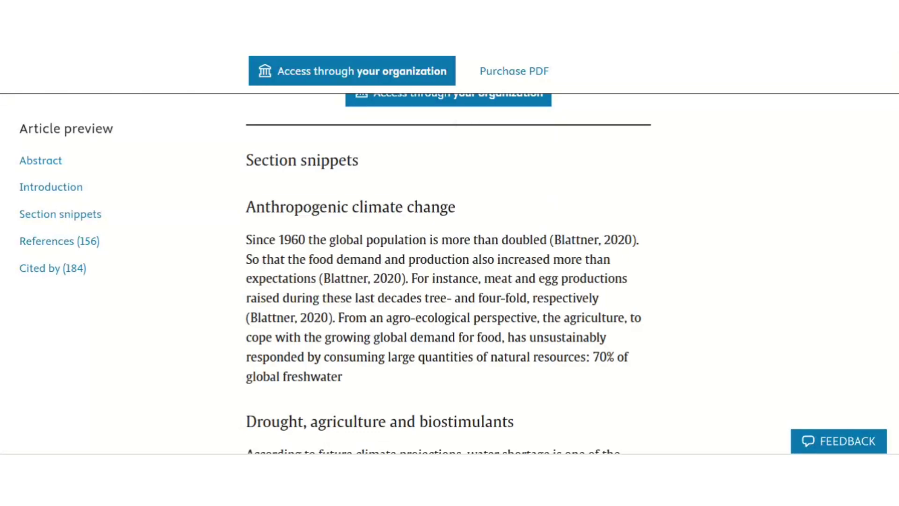
scroll(449, 272, up, 20)
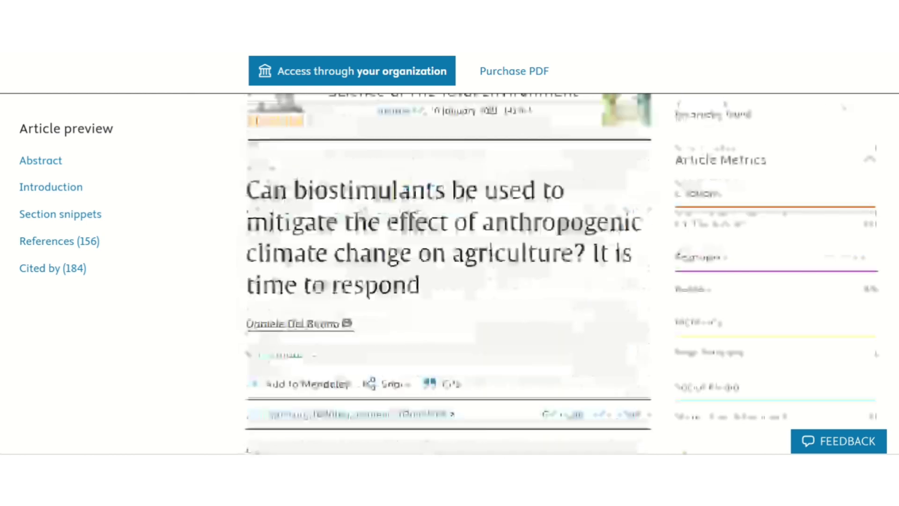
scroll(449, 272, up, 2)
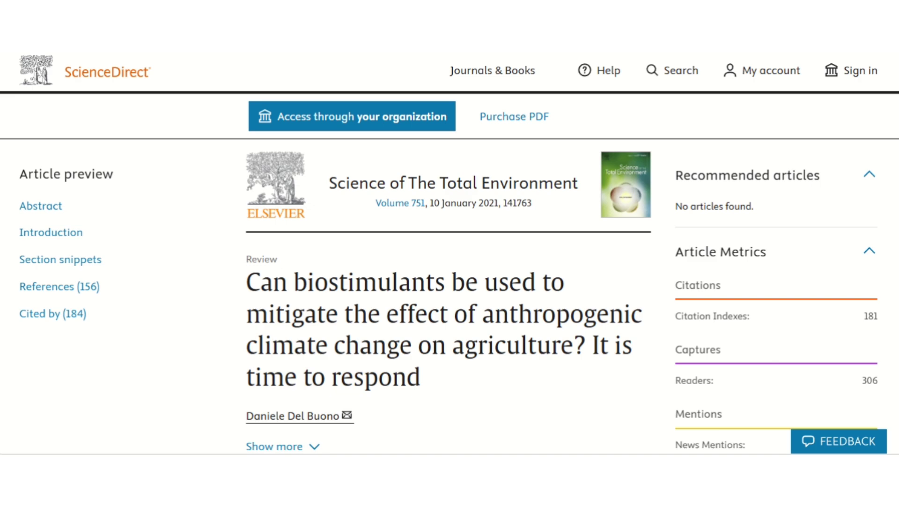
scroll(447, 281, down, 15)
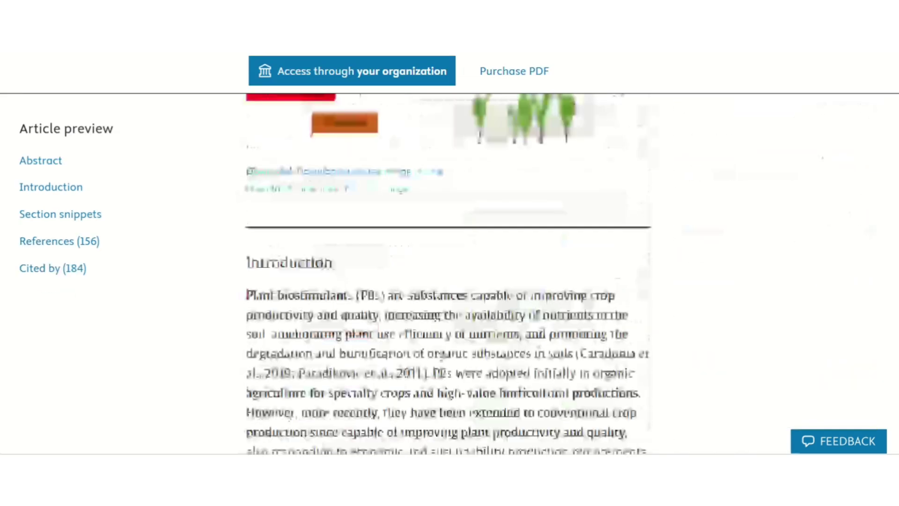
scroll(447, 281, up, 15)
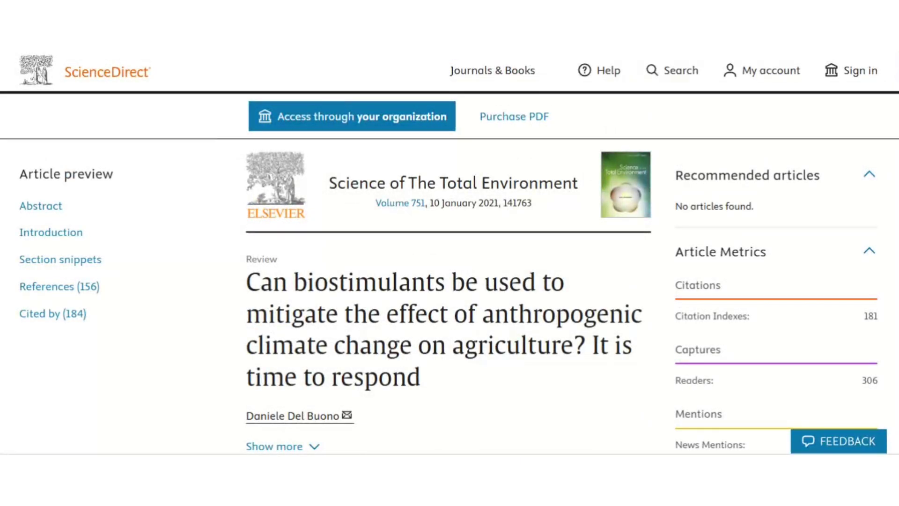
Return to the Scholar results, sort them by date and highlight how recently the first result was added
key(alt+Left)
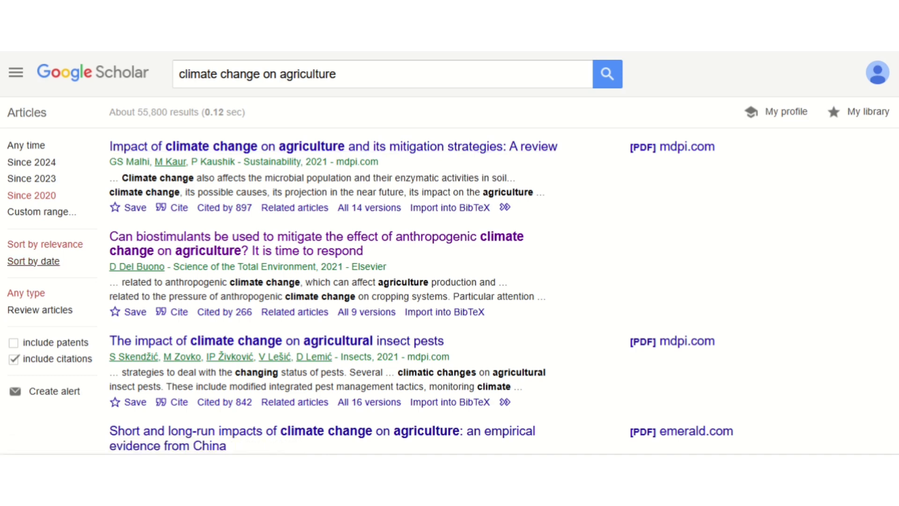
click(33, 260)
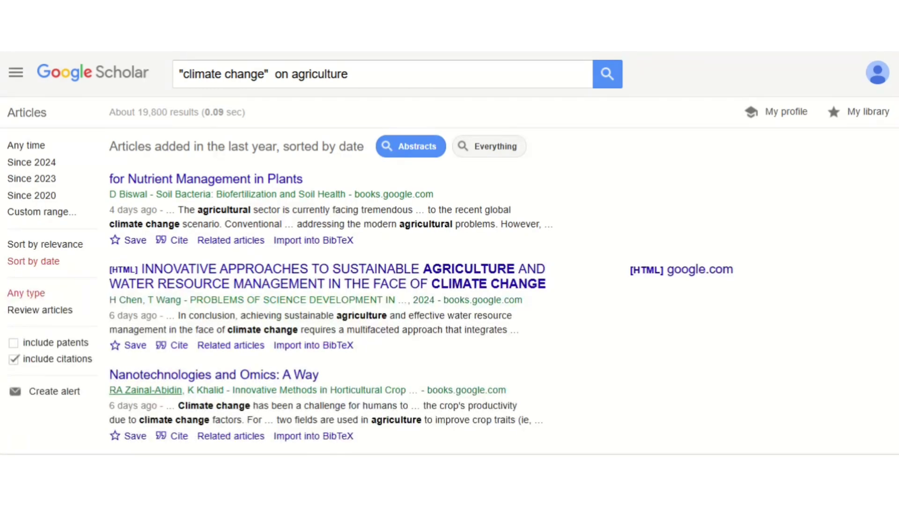
drag(109, 210, 157, 209)
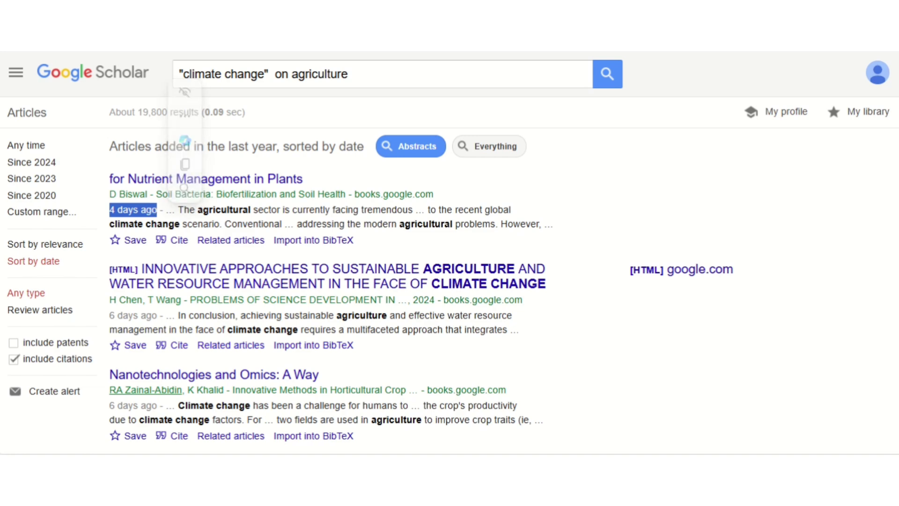
click(187, 253)
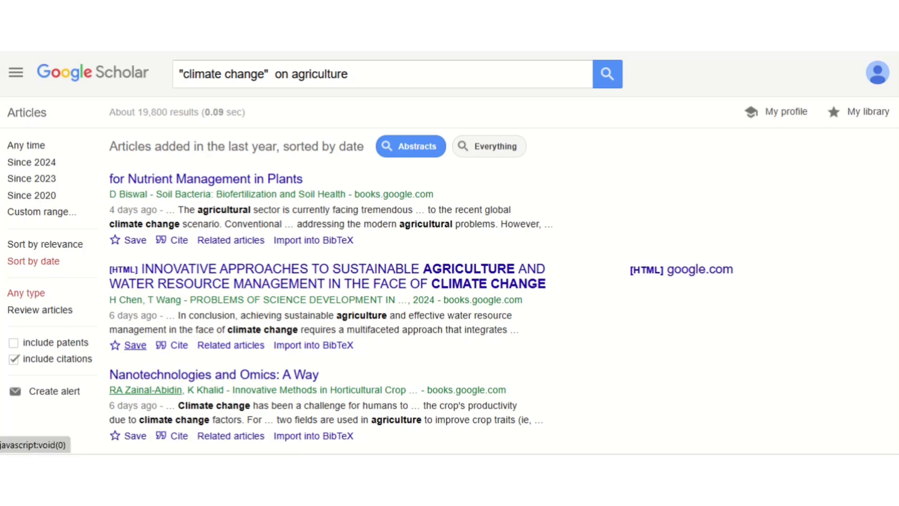
Filter the results to a custom year range of 2018 to 2024
click(41, 211)
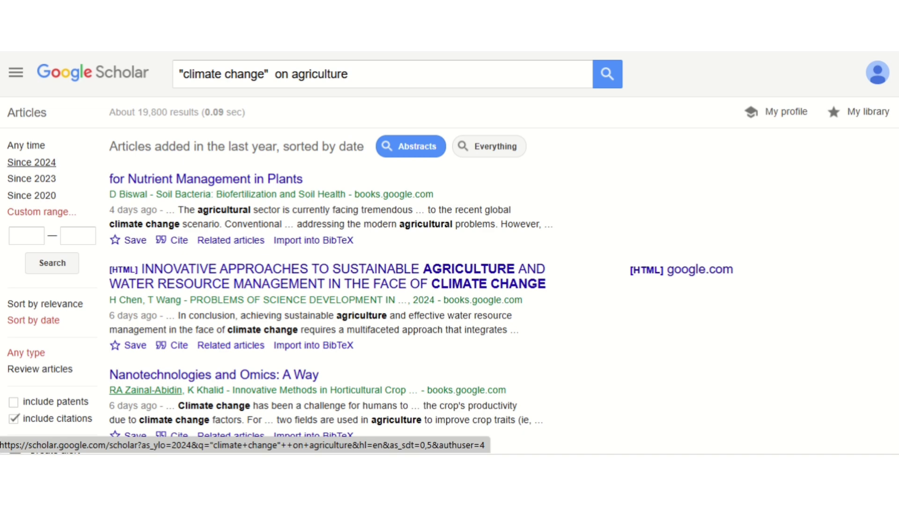
click(26, 235)
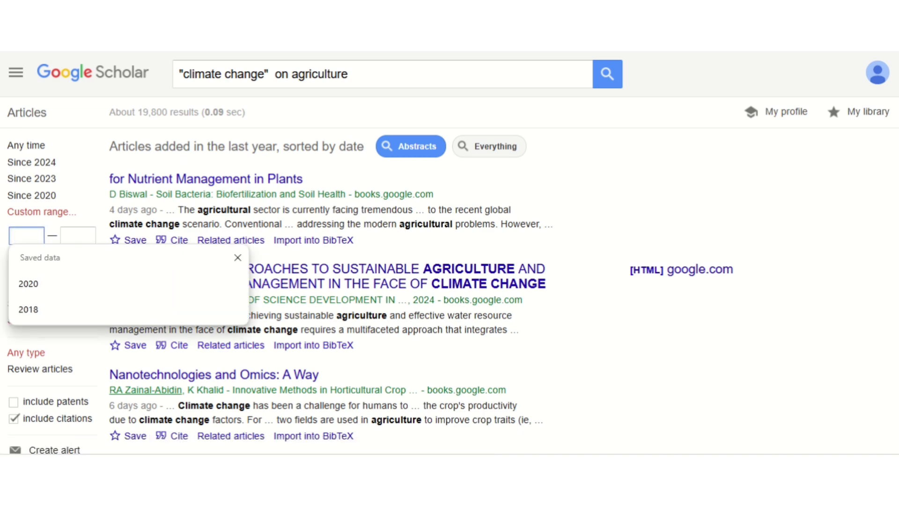
text(2018)
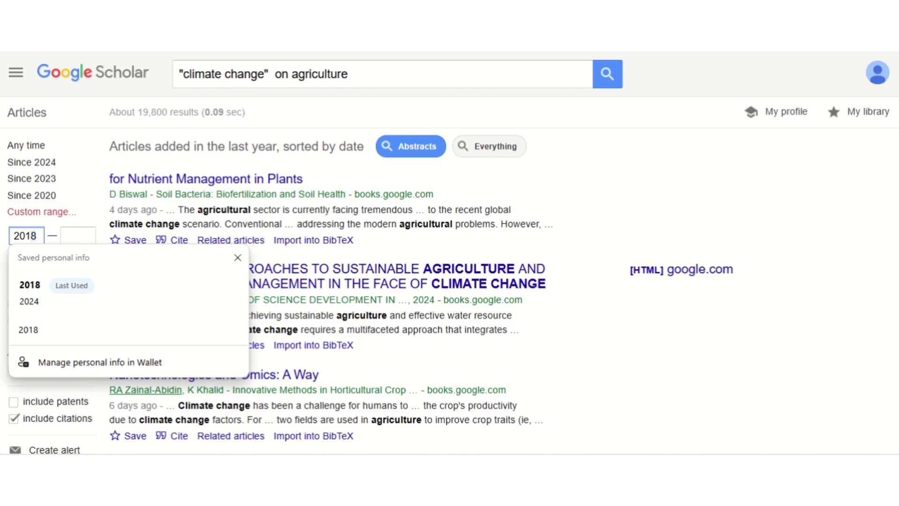
key(Escape)
click(78, 236)
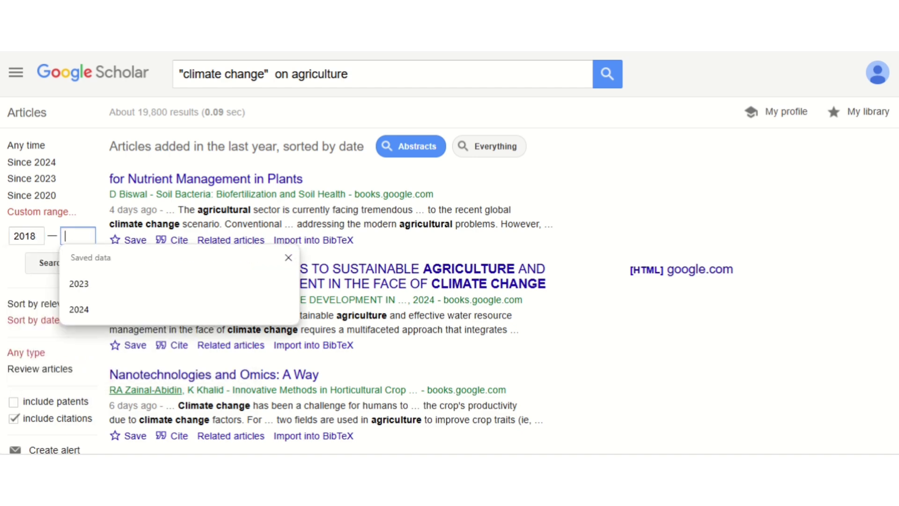
text(2024)
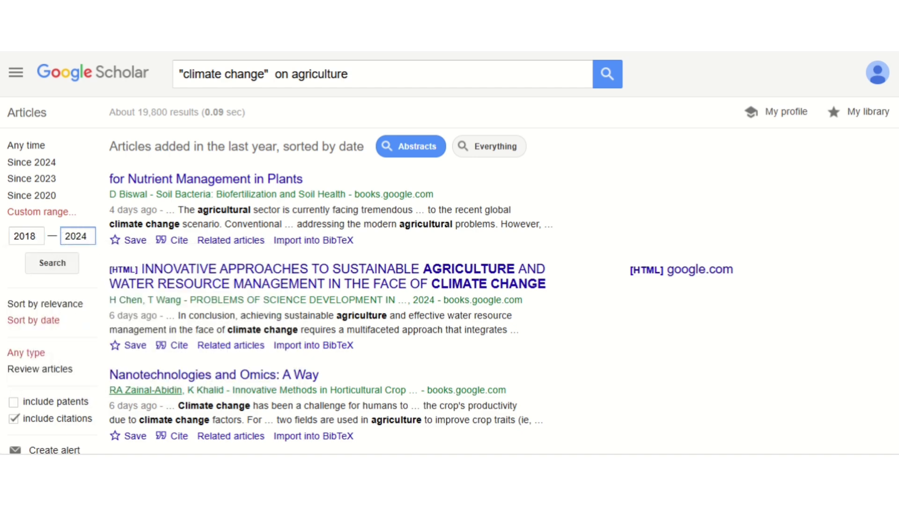
click(52, 263)
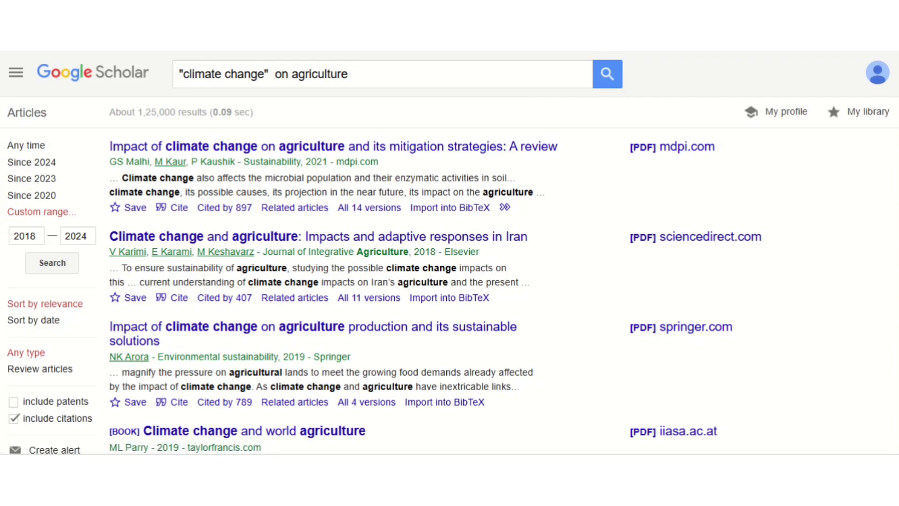
Exclude citations from the search results and include them again
scroll(384, 253, down, 7)
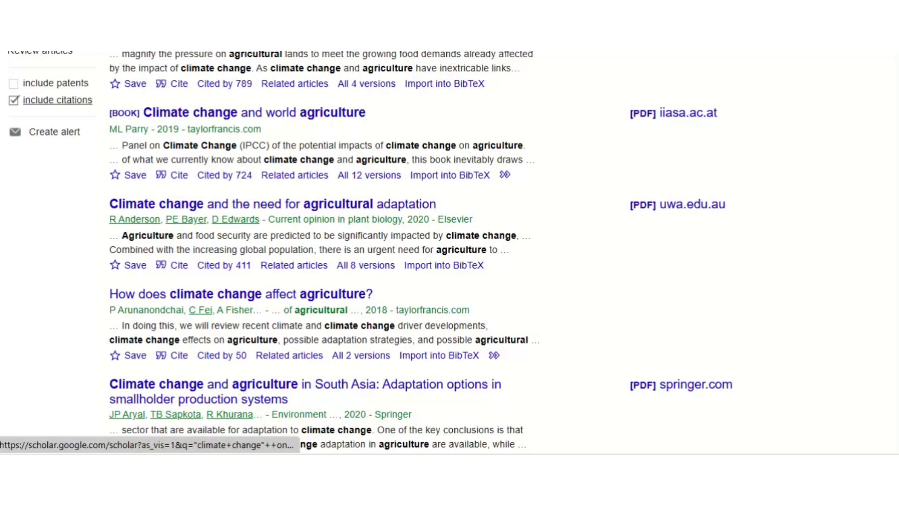
click(57, 100)
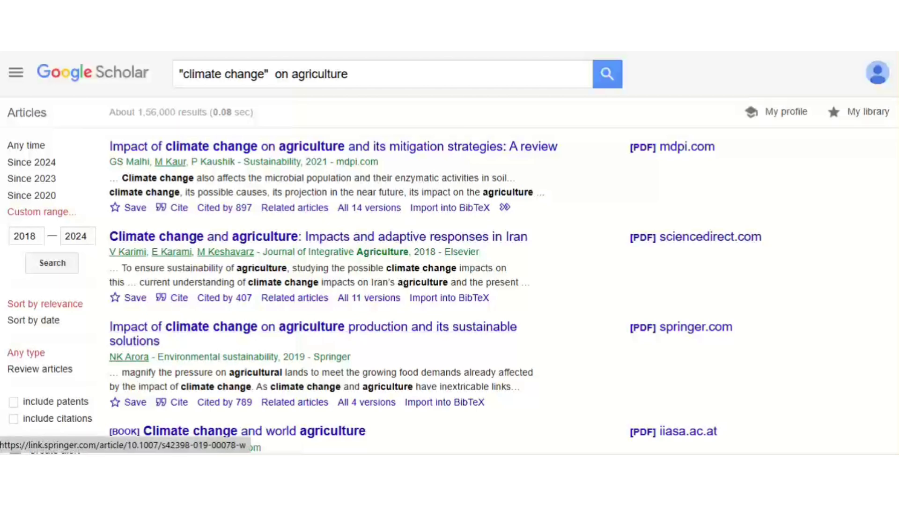
click(57, 418)
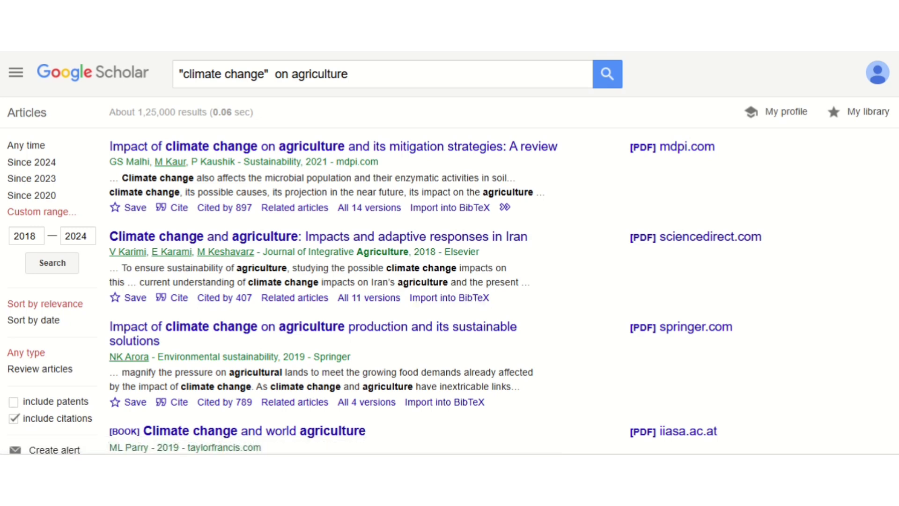
Show the citation formats of the 2021 review on mitigation strategies and highlight its APA, Harvard and Chicago citations
scroll(449, 252, down, 1)
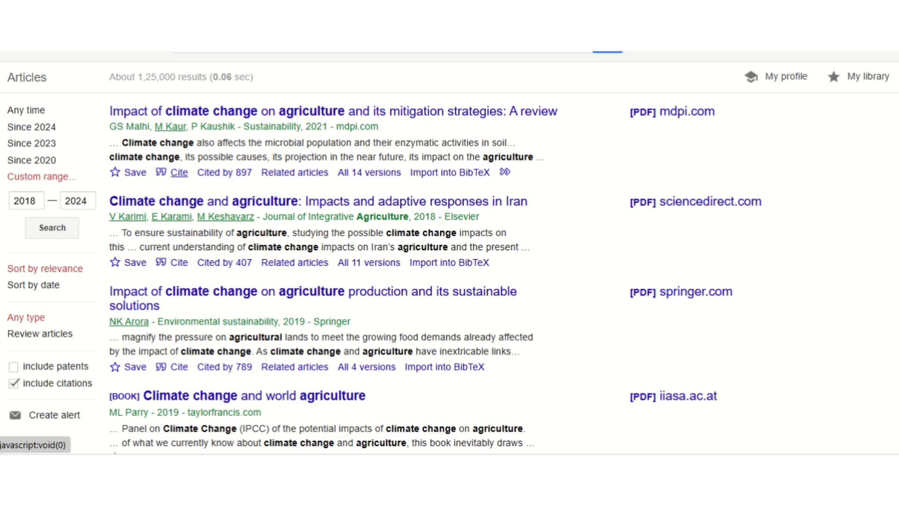
click(179, 173)
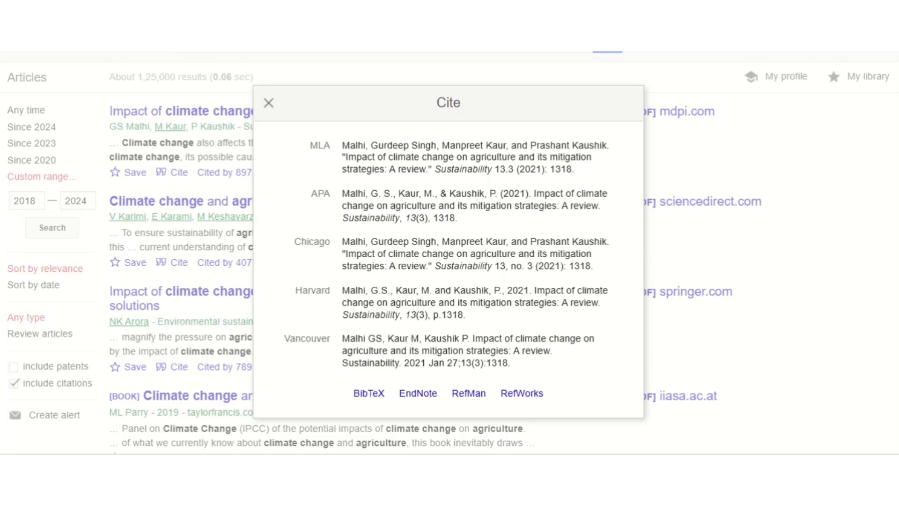
click(403, 206)
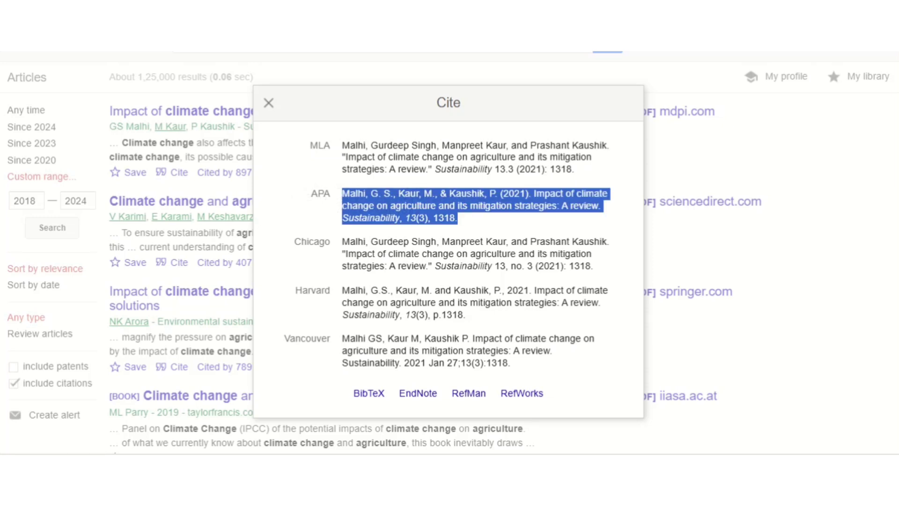
click(403, 206)
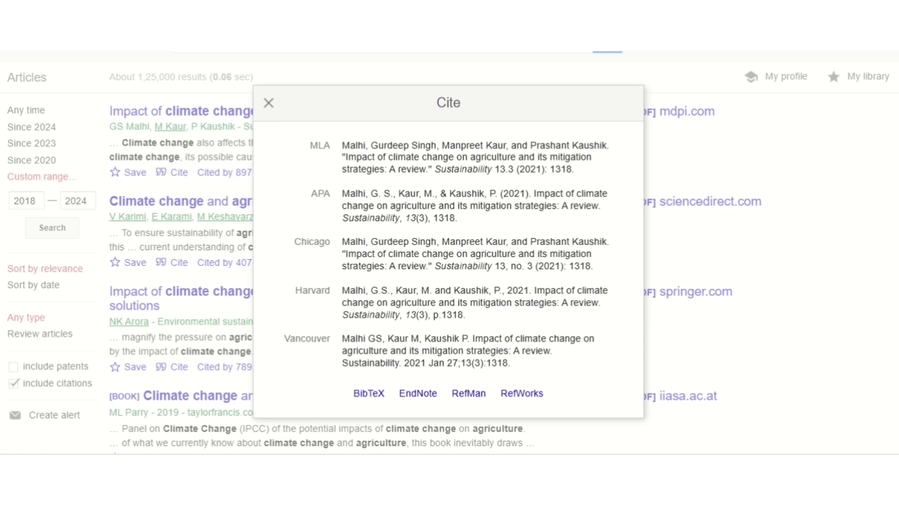
click(468, 302)
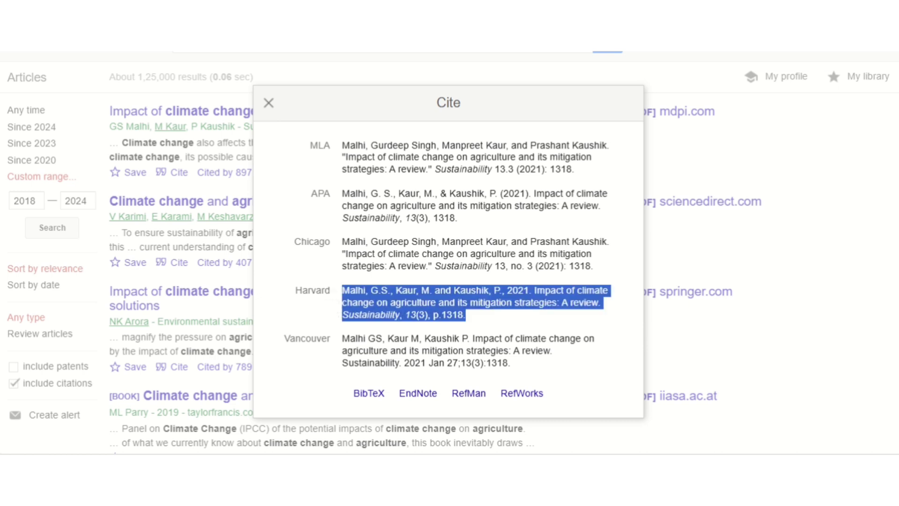
click(468, 254)
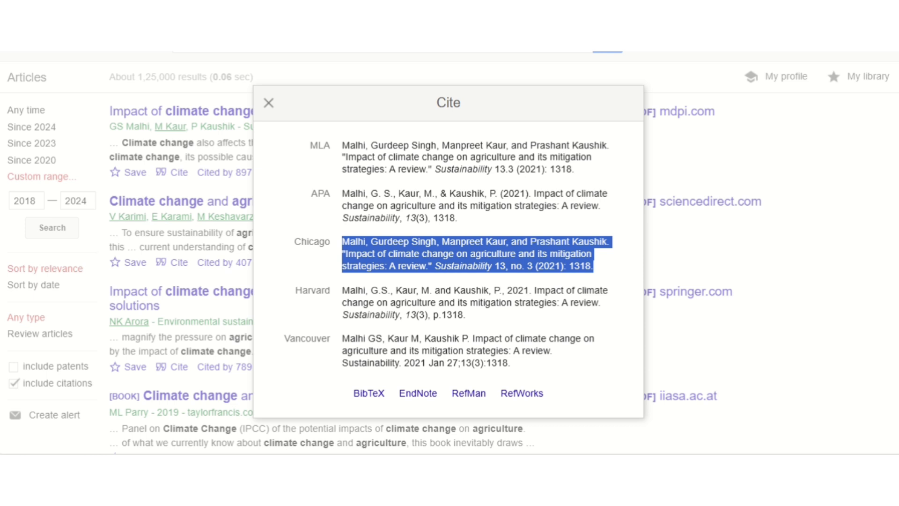
Compare the review's Vancouver, MLA and APA citations by highlighting them, and close the citation formats
click(468, 157)
click(469, 350)
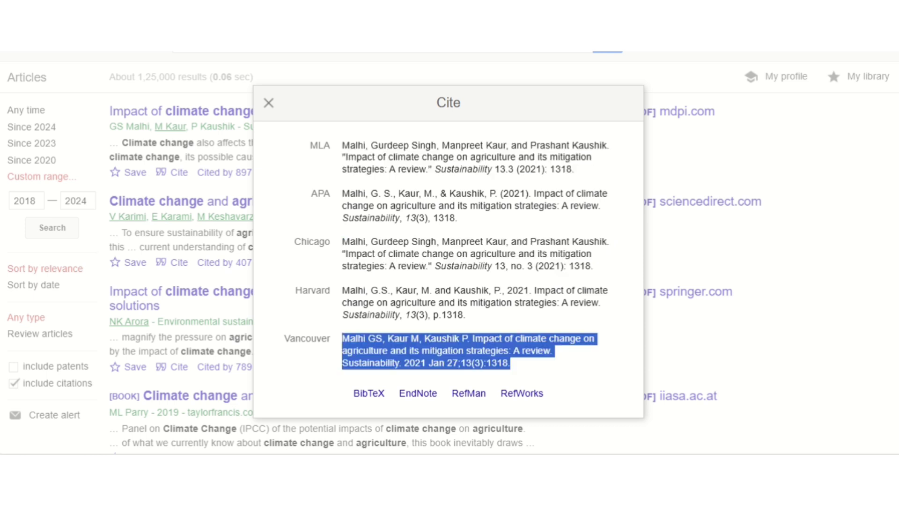
click(468, 157)
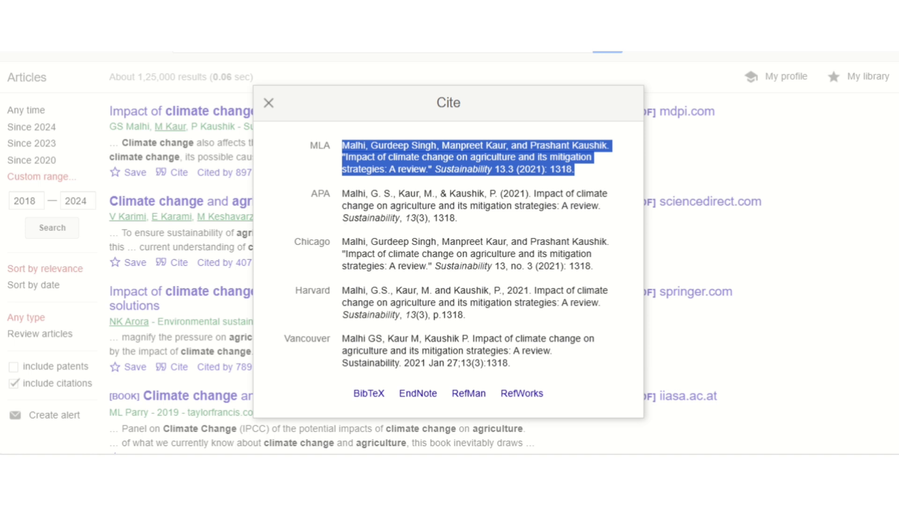
click(468, 205)
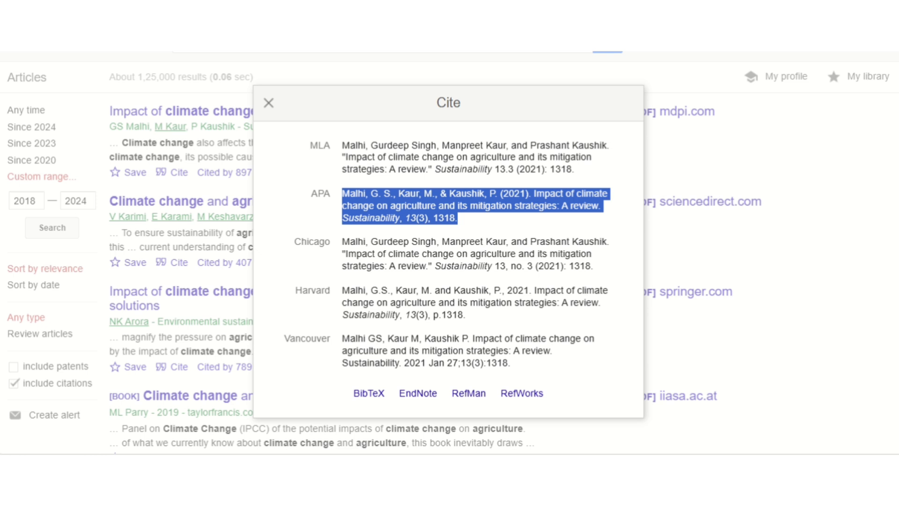
click(469, 157)
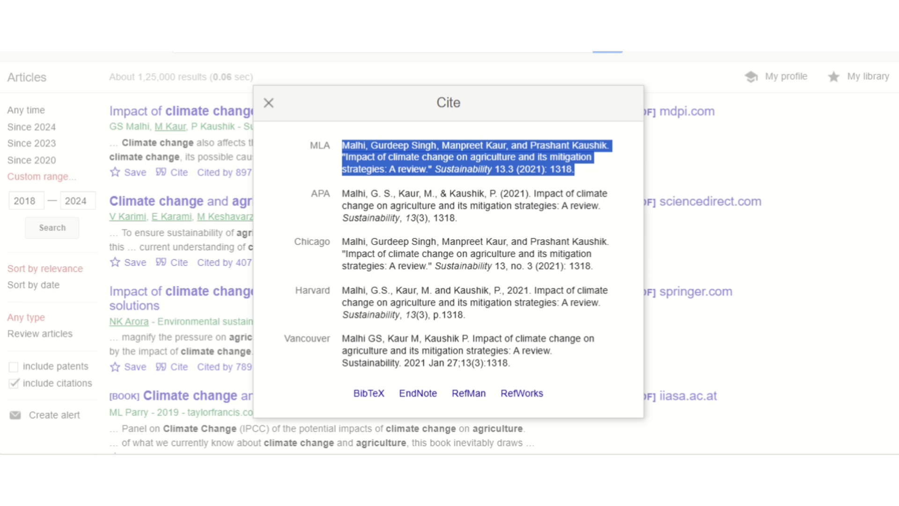
click(473, 206)
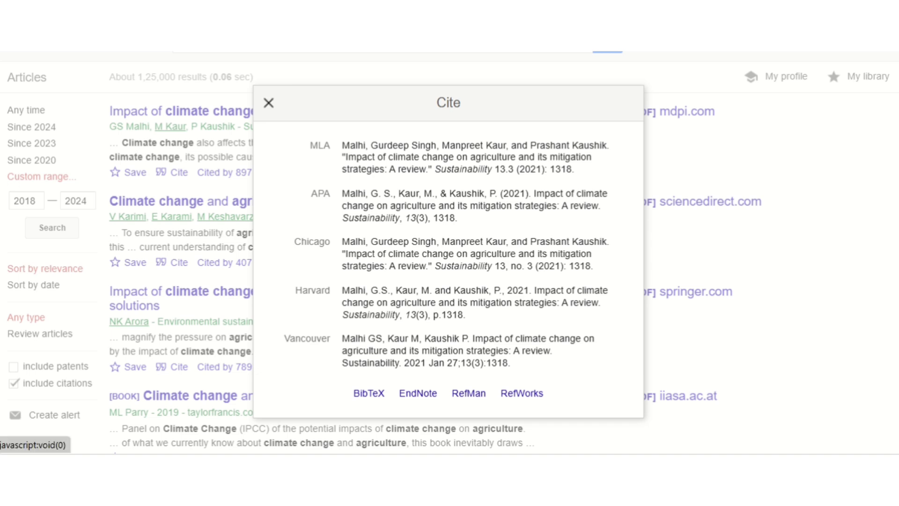
click(268, 102)
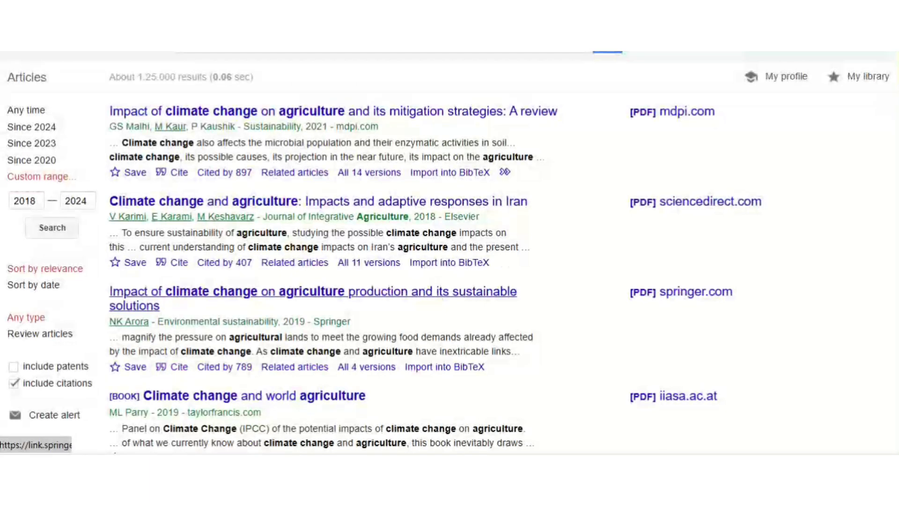
Show the citation formats of the 2019 article on sustainable solutions, highlight its Chicago citation and close them
click(179, 367)
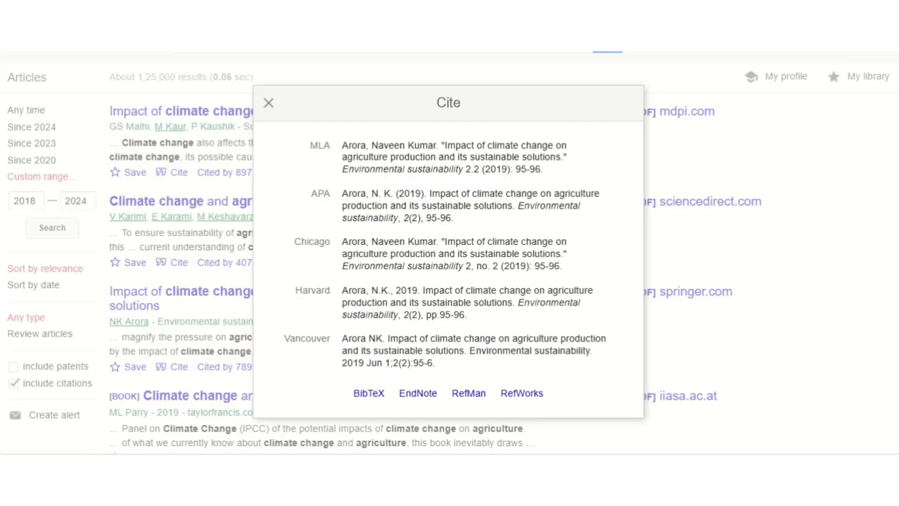
triple_click(449, 253)
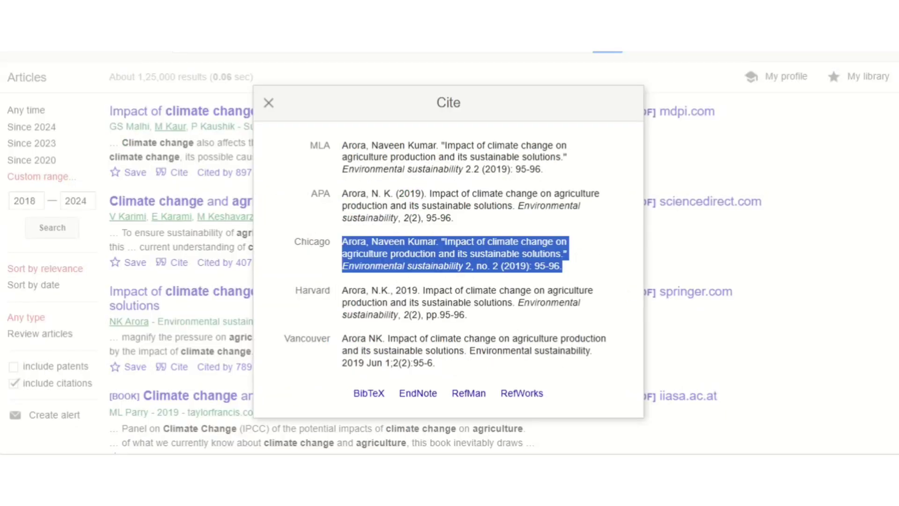
key(Escape)
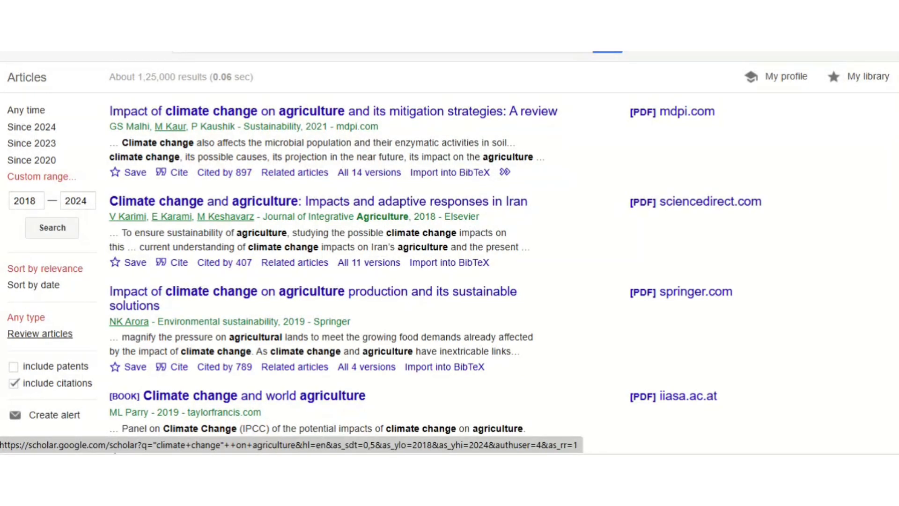
Restrict the results to review articles and look through the first page down to the related searches
click(40, 334)
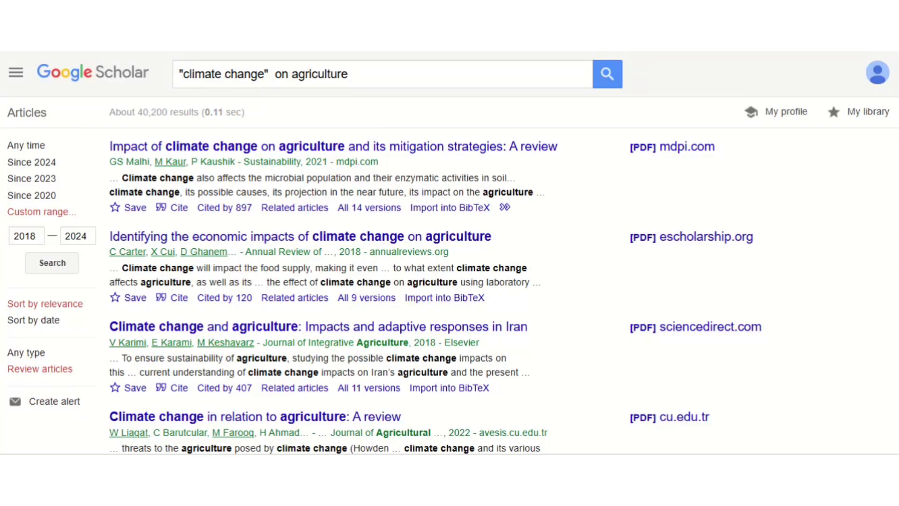
scroll(438, 253, down, 10)
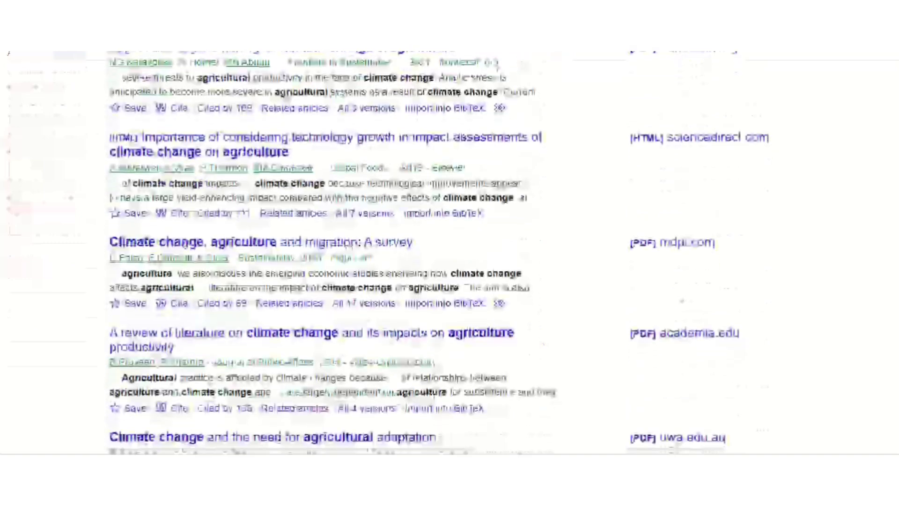
scroll(438, 253, down, 5)
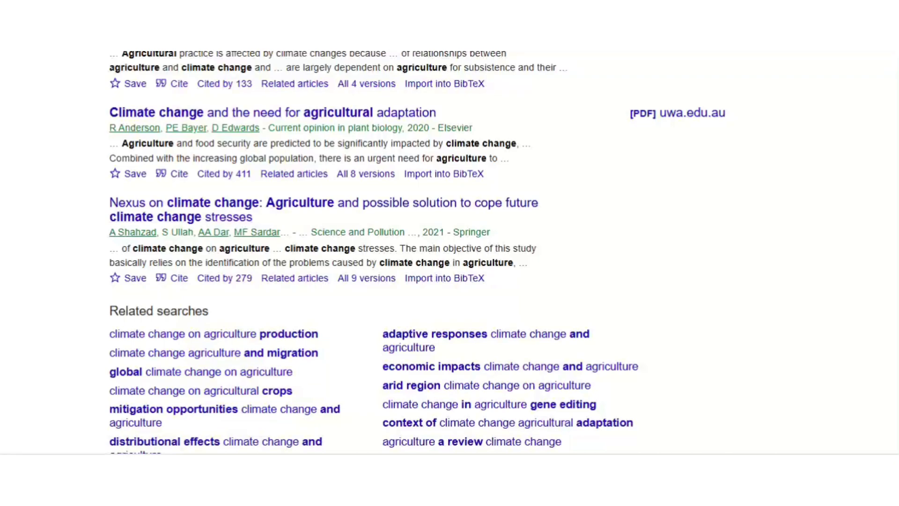
scroll(450, 253, down, 3)
scroll(450, 253, up, 10)
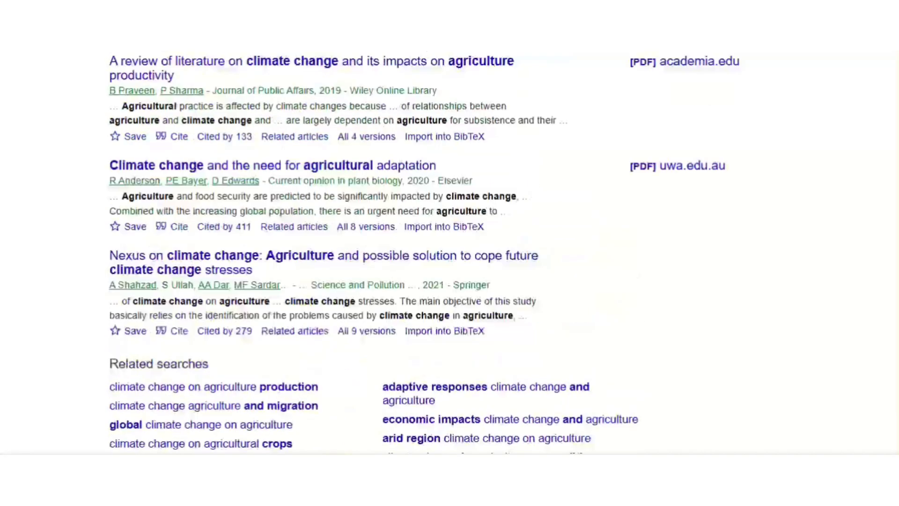
scroll(450, 253, up, 5)
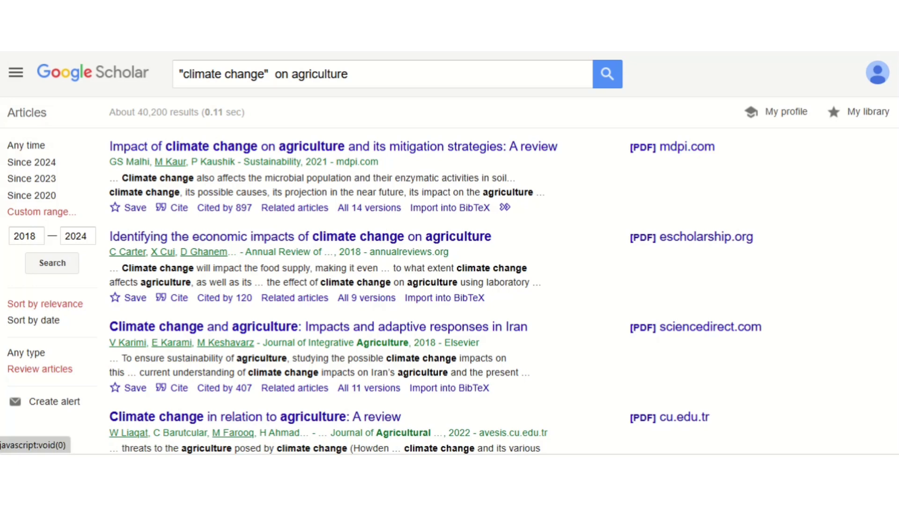
Open the advanced search and clear the exact phrase "climate change"
click(16, 72)
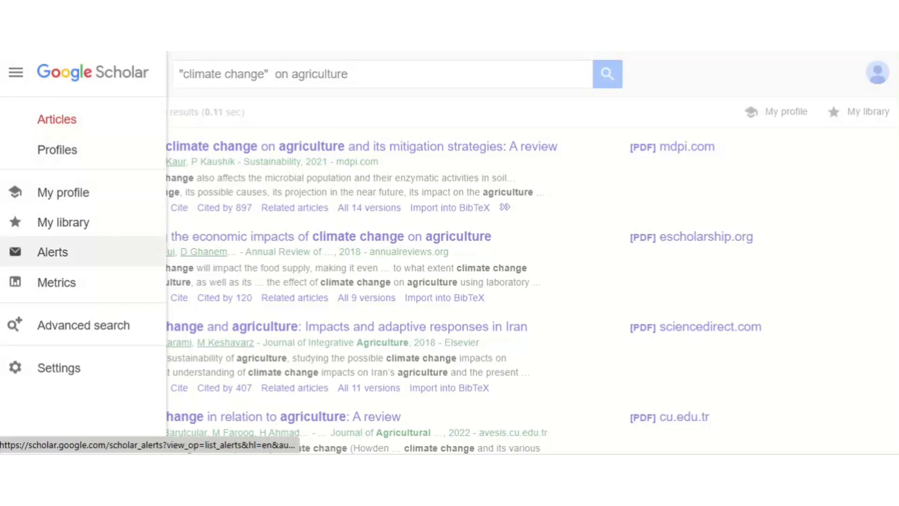
click(84, 325)
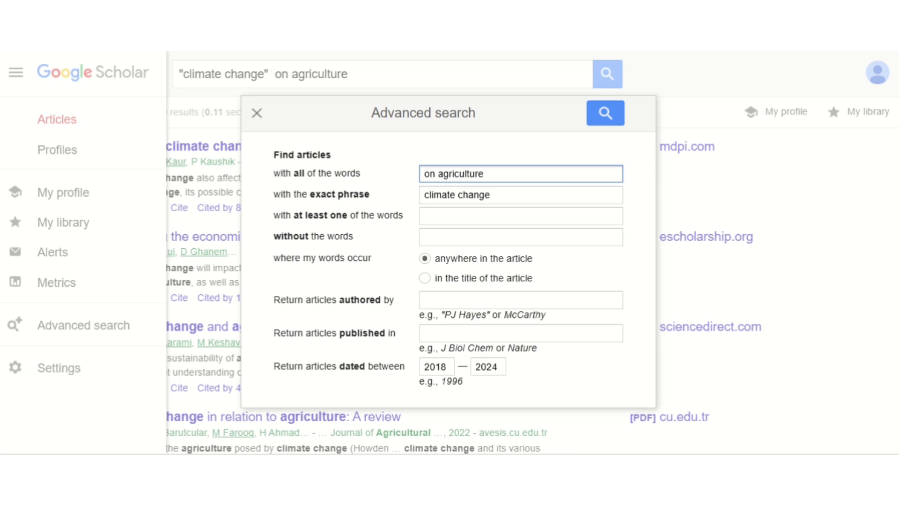
click(515, 195)
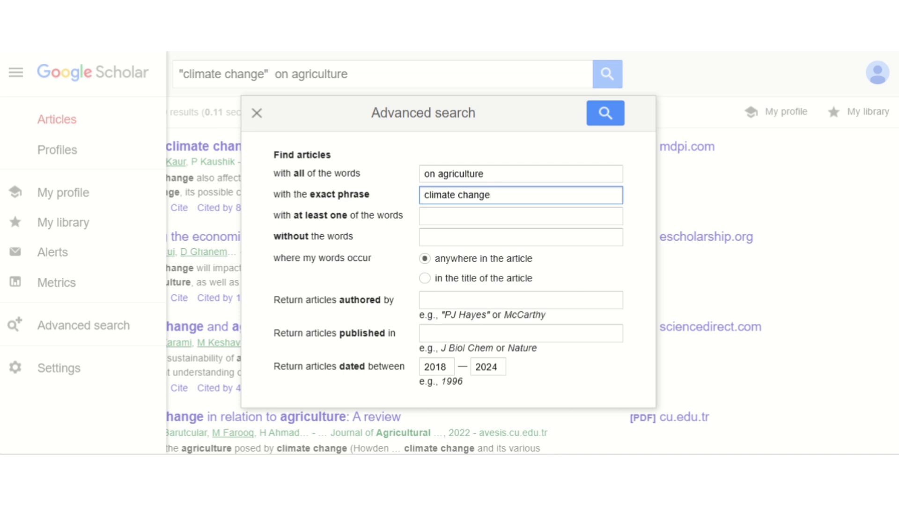
key(BackSpace)
key(BackSpace)
key(BackSpace)
key(BackSpace)
key(BackSpace)
key(BackSpace)
key(BackSpace)
key(BackSpace)
key(BackSpace)
key(BackSpace)
key(BackSpace)
key(BackSpace)
key(BackSpace)
key(BackSpace)
Add "ENVIRONMENT, DESSERTIFICATION" after "on agriculture" in the all-of-the-words criterion
click(485, 174)
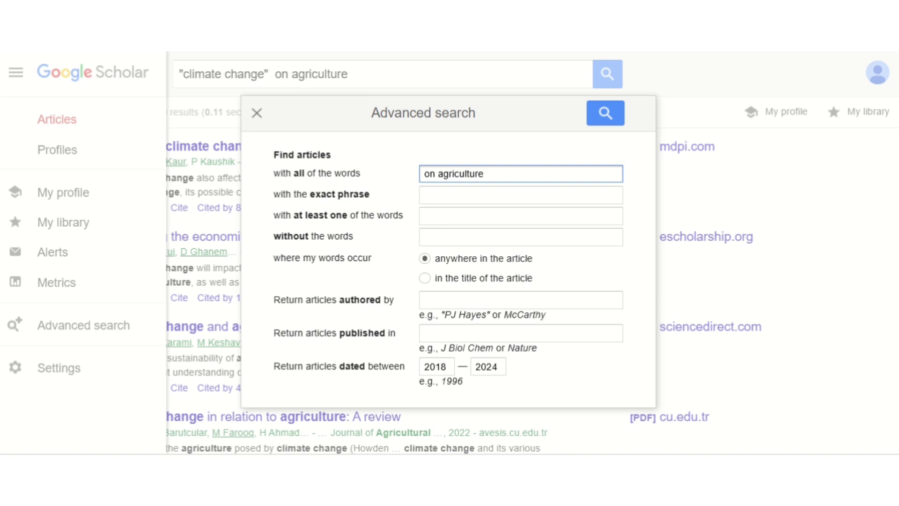
text(, ENVI)
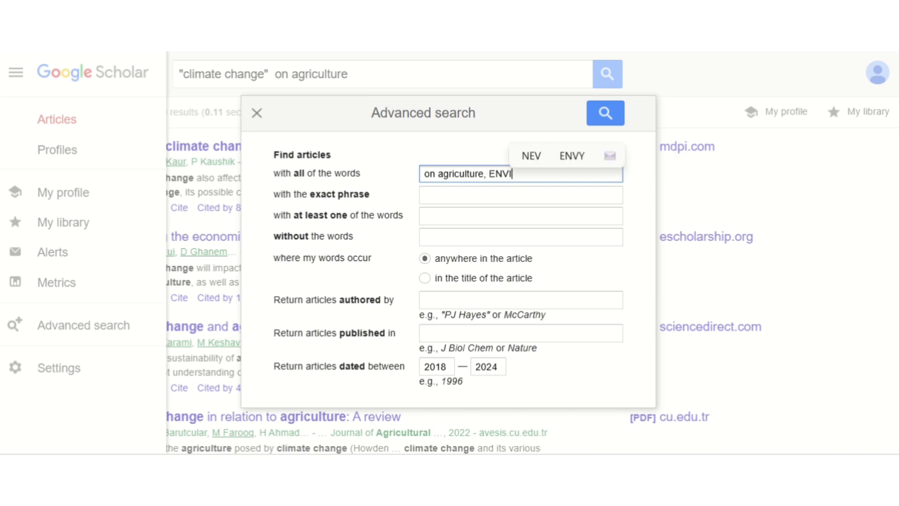
text(RO)
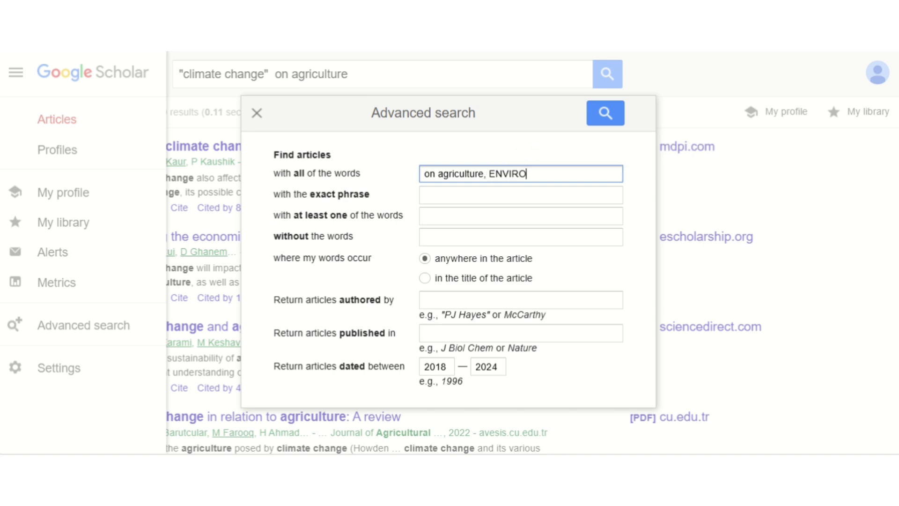
text(NMENT, DESSERTIF)
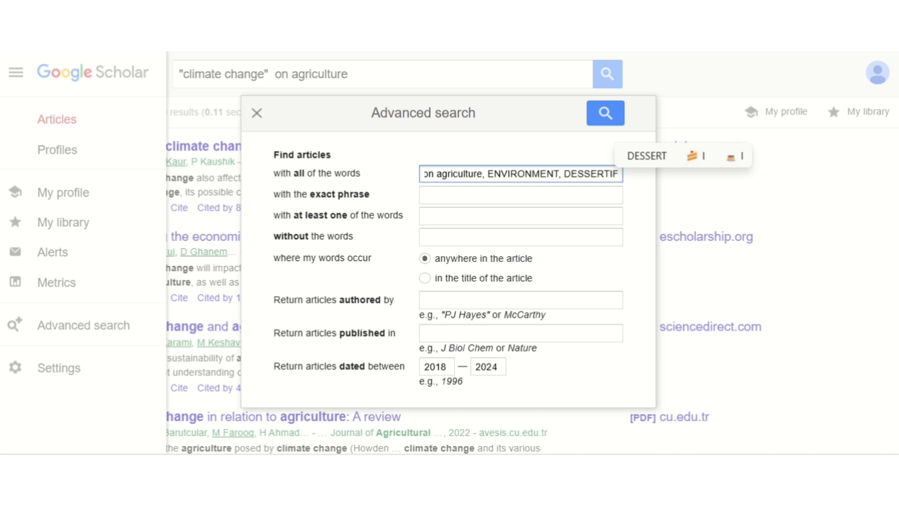
text(ICATION)
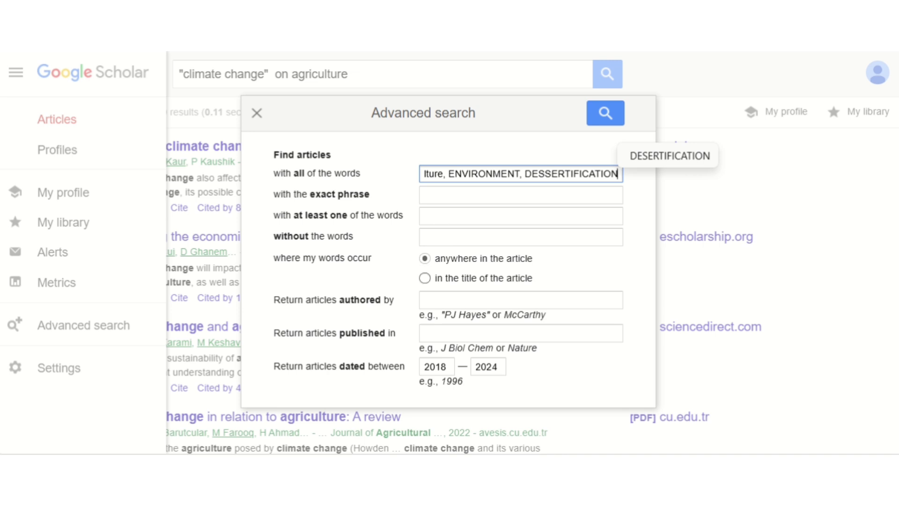
Limit where the search words occur to the title of the article
click(424, 278)
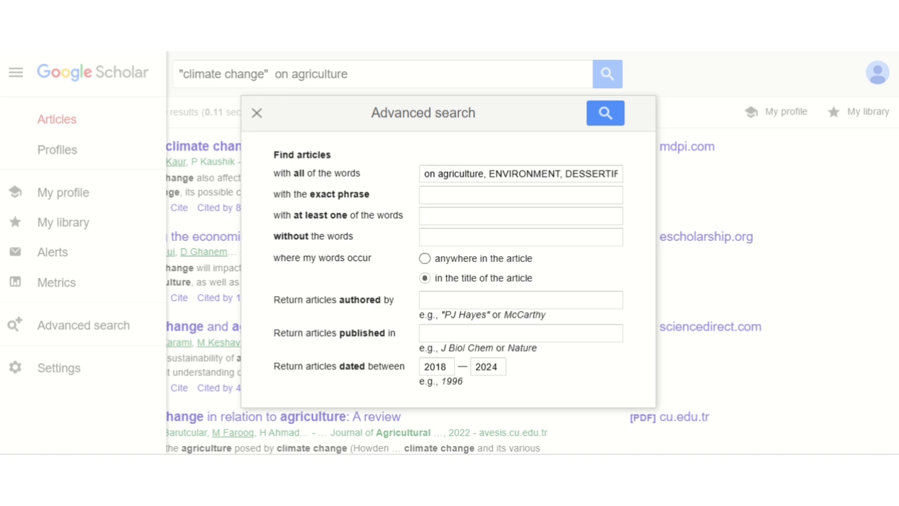
click(424, 258)
click(425, 278)
Enter an author's surname in both the authored-by and published-in criteria of the advanced search
click(521, 300)
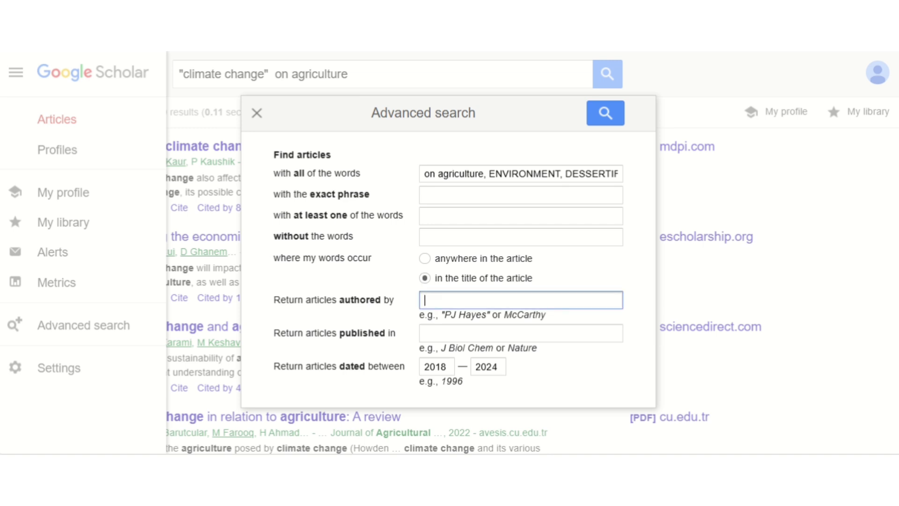
text(GHANEM)
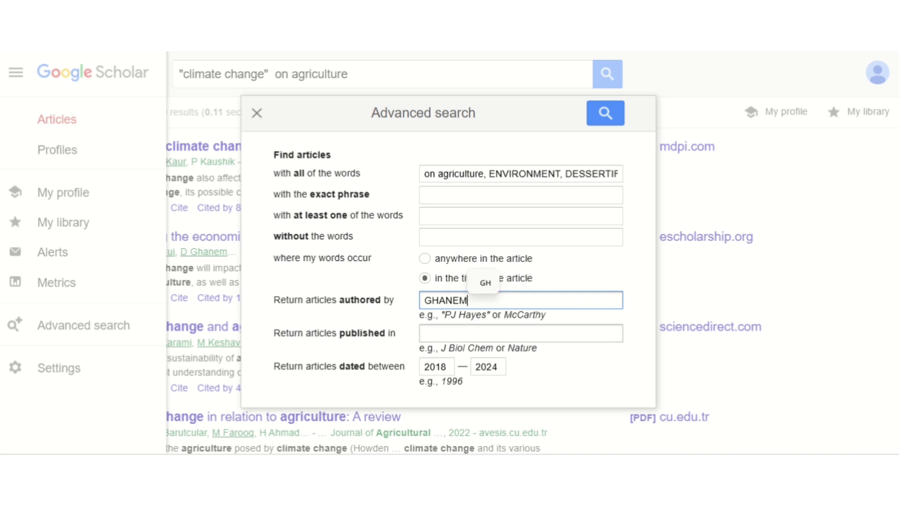
click(521, 333)
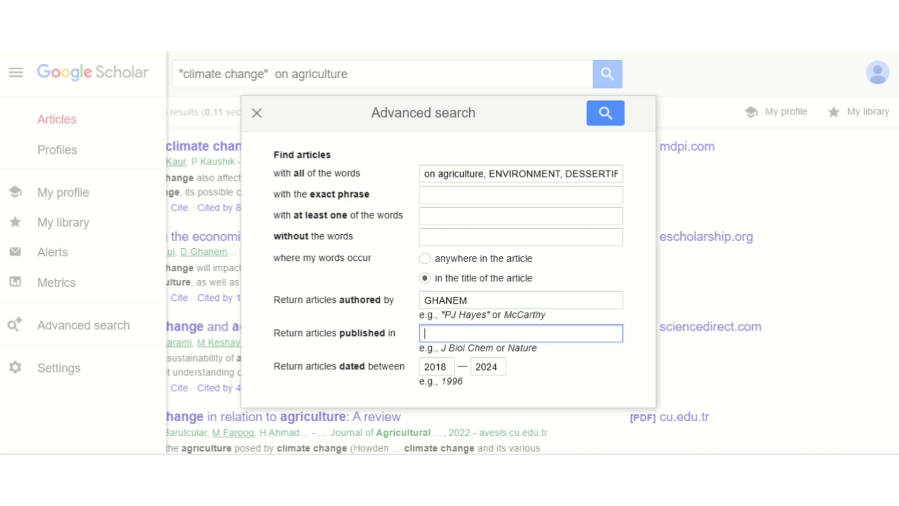
text(GHANEM)
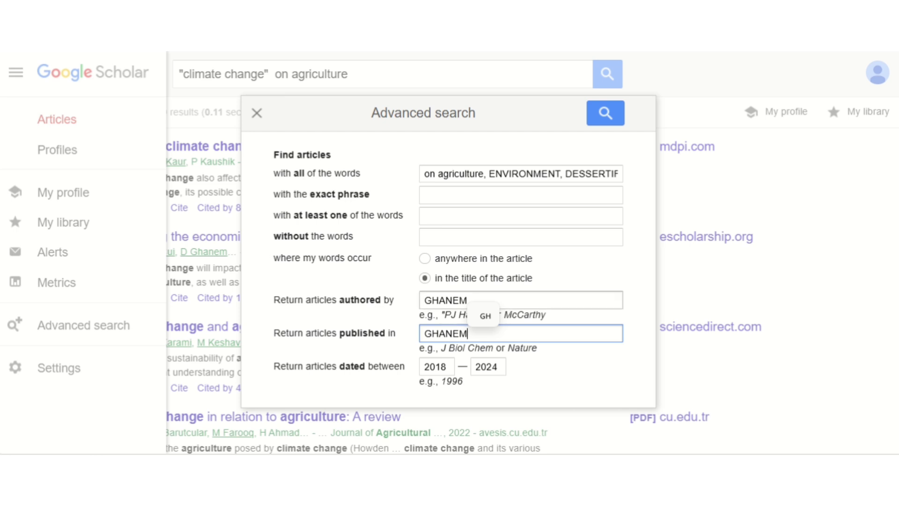
Clear the authored-by and published-in criteria of the advanced search
click(468, 300)
key(BackSpace)
key(BackSpace)
key(BackSpace)
key(BackSpace)
key(BackSpace)
key(BackSpace)
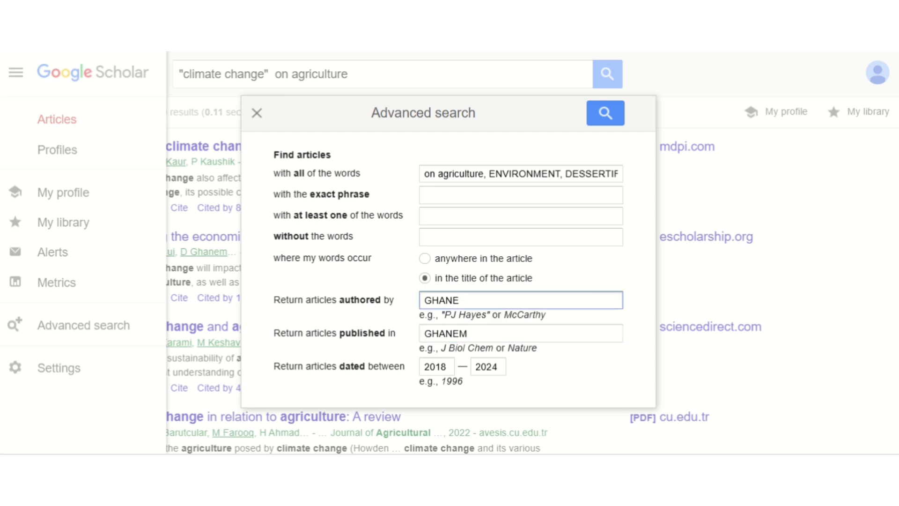
click(468, 333)
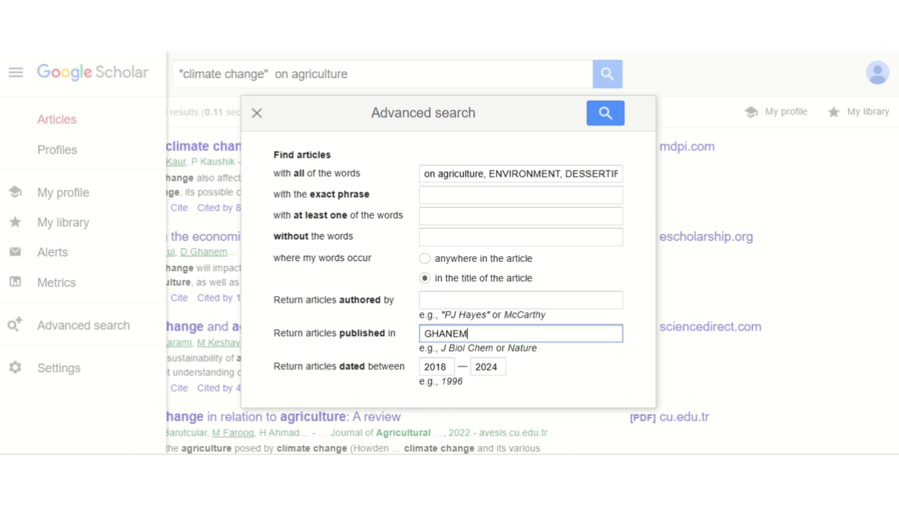
key(BackSpace)
key(BackSpace)
key(BackSpace)
key(BackSpace)
key(BackSpace)
key(BackSpace)
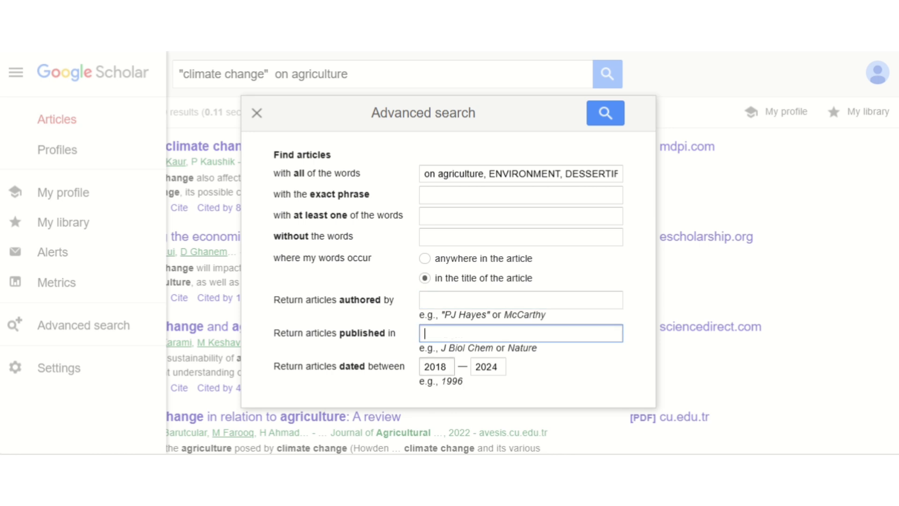
Set the start year of the advanced search's date range to 2019
click(435, 366)
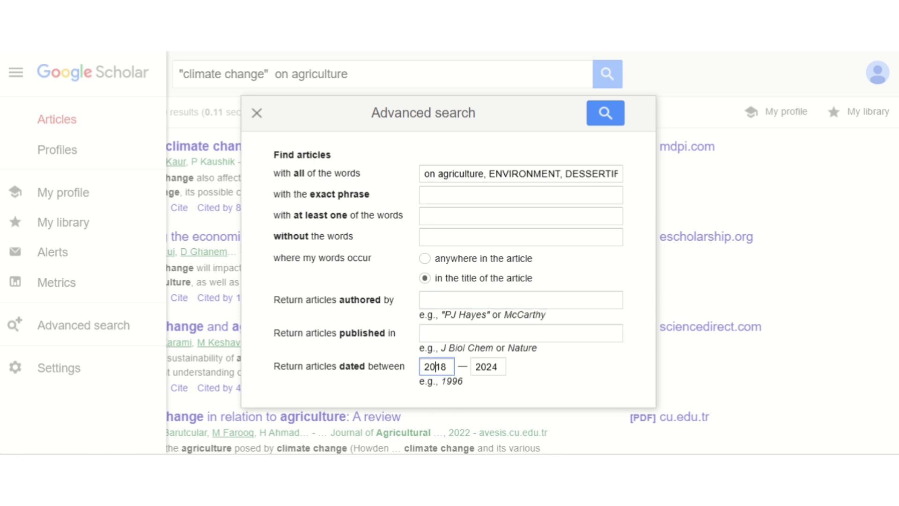
click(446, 366)
click(497, 367)
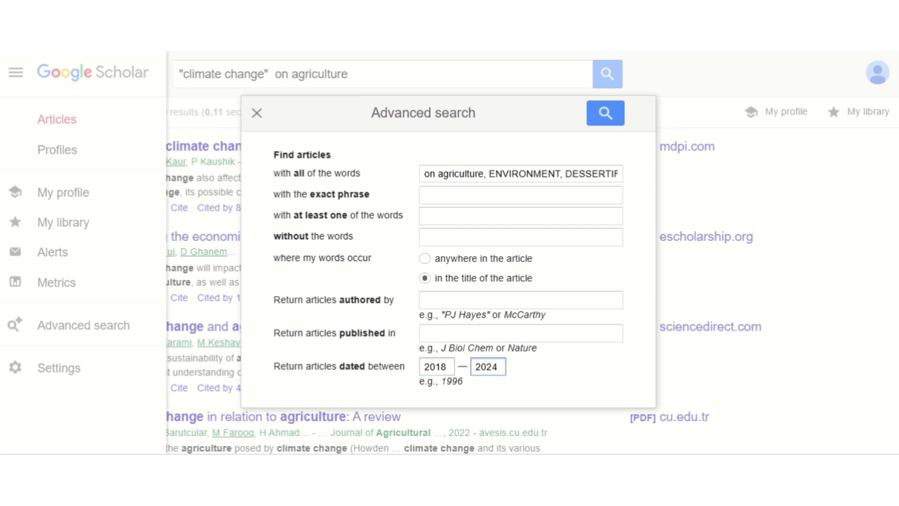
click(446, 367)
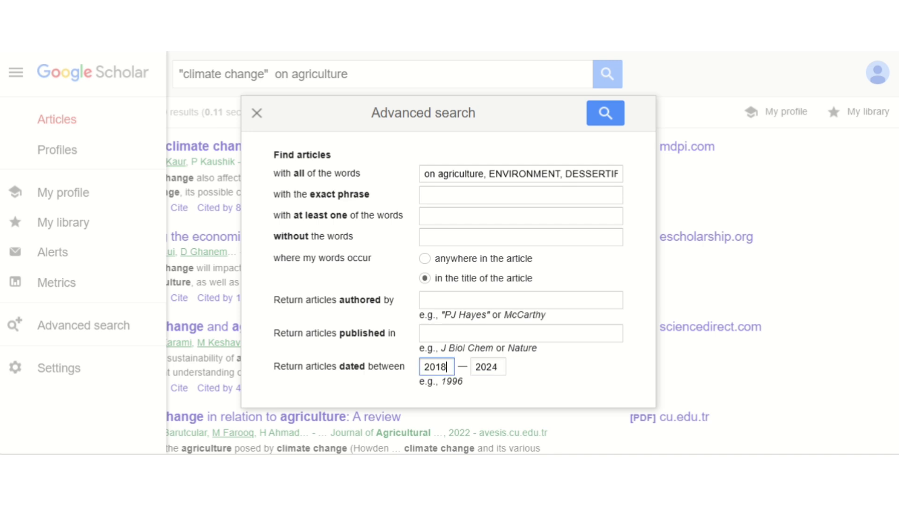
key(BackSpace)
text(9)
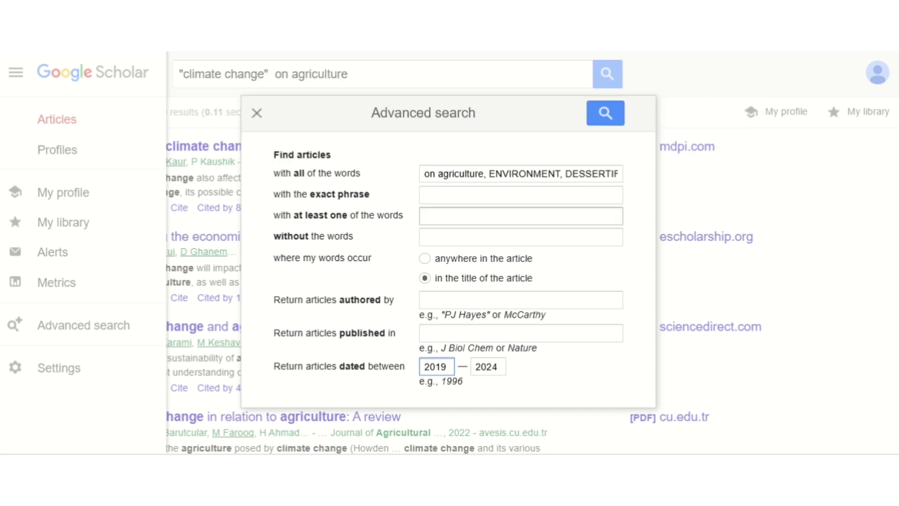
click(520, 216)
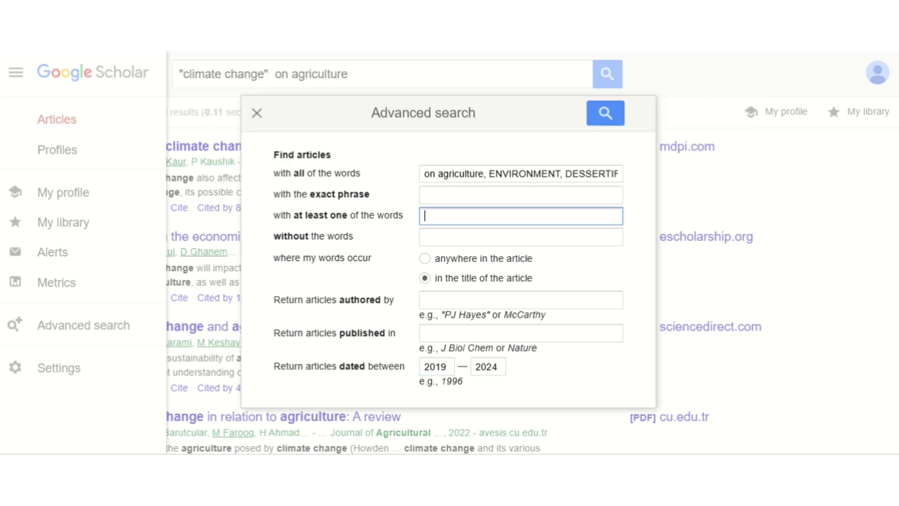
click(520, 195)
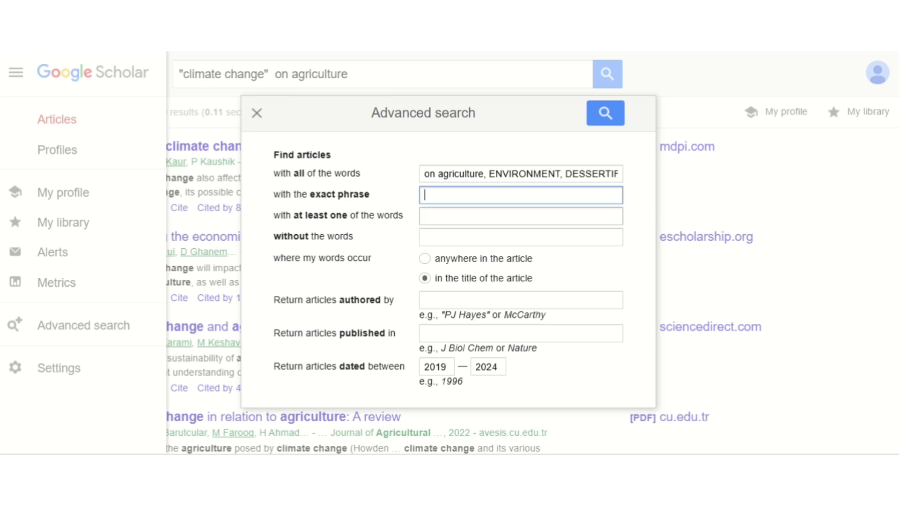
click(520, 216)
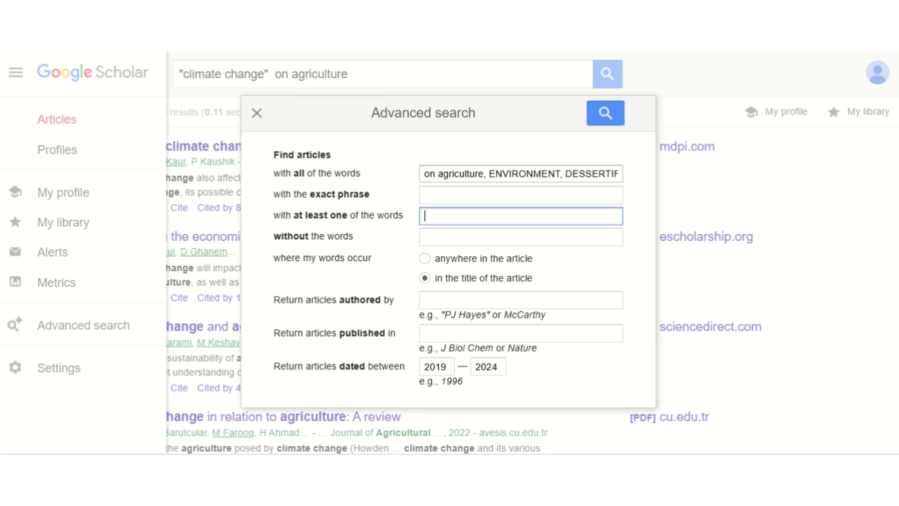
click(444, 174)
click(520, 195)
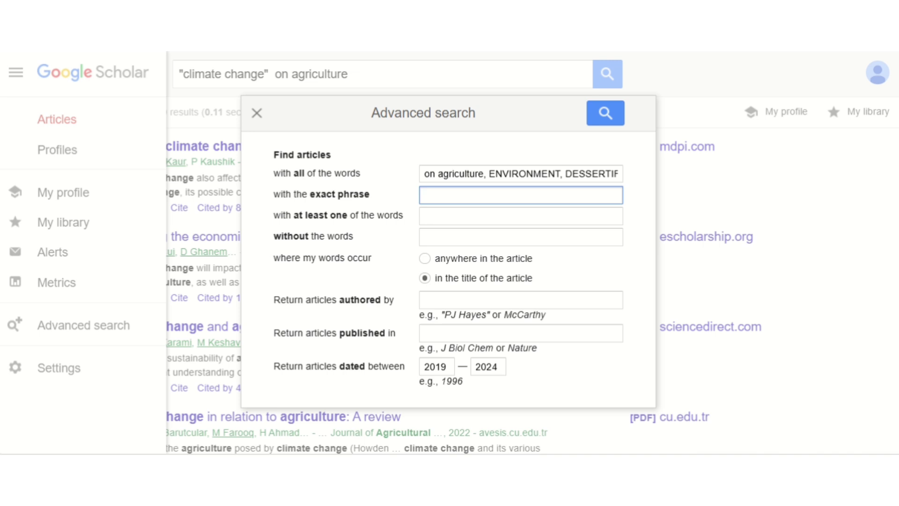
text(HJJBJ)
key(BackSpace)
key(BackSpace)
key(BackSpace)
key(BackSpace)
key(BackSpace)
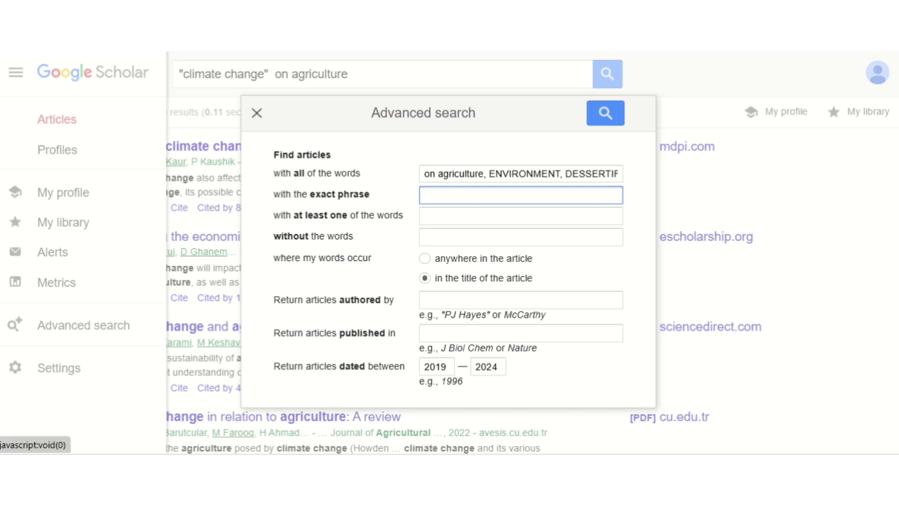
Close the advanced search without running it and return to the results list
click(256, 112)
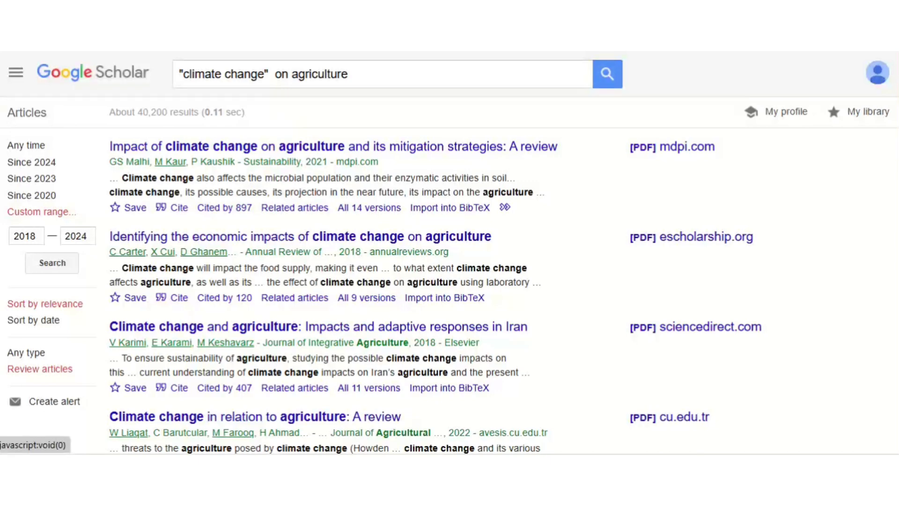
click(16, 72)
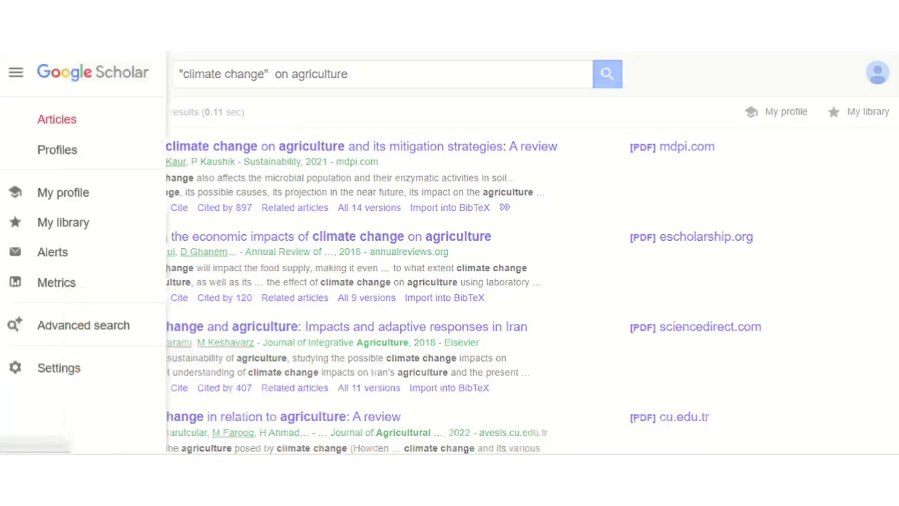
click(16, 72)
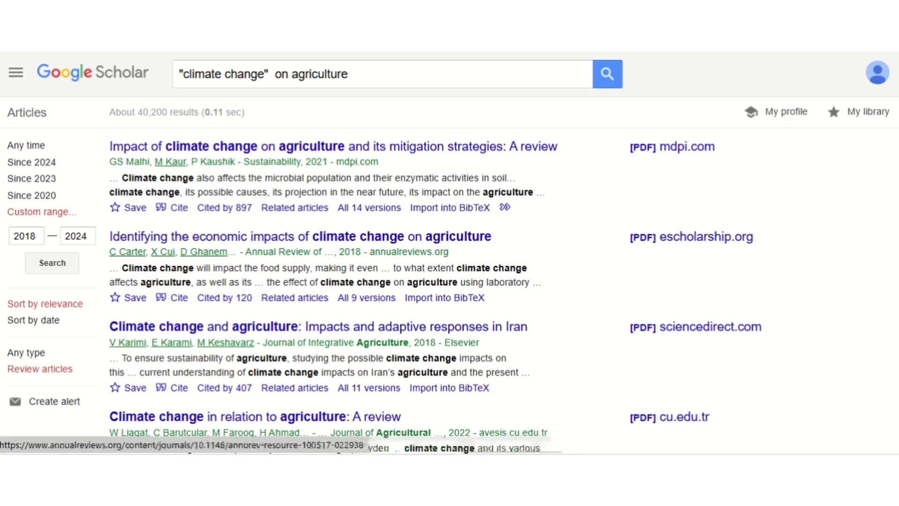
Remove "on" from the query and run the suggested search "climate change agriculture and food security"
click(349, 74)
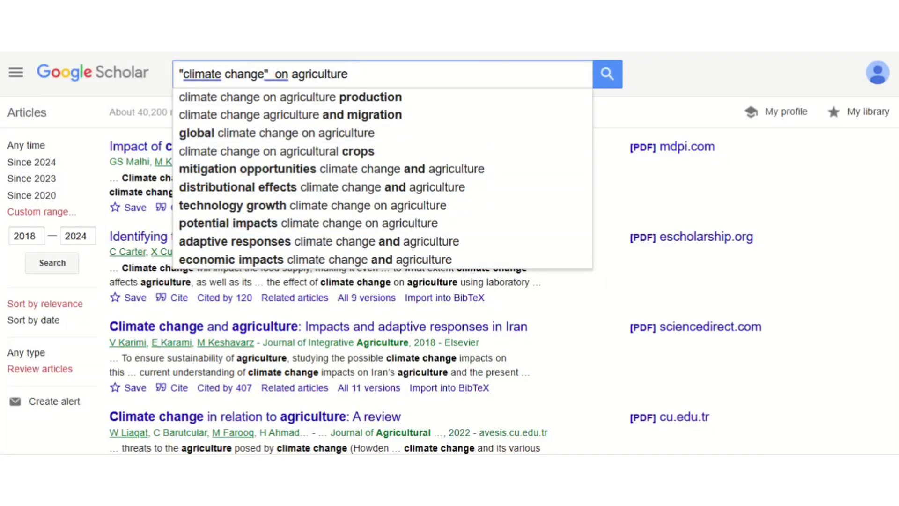
click(282, 74)
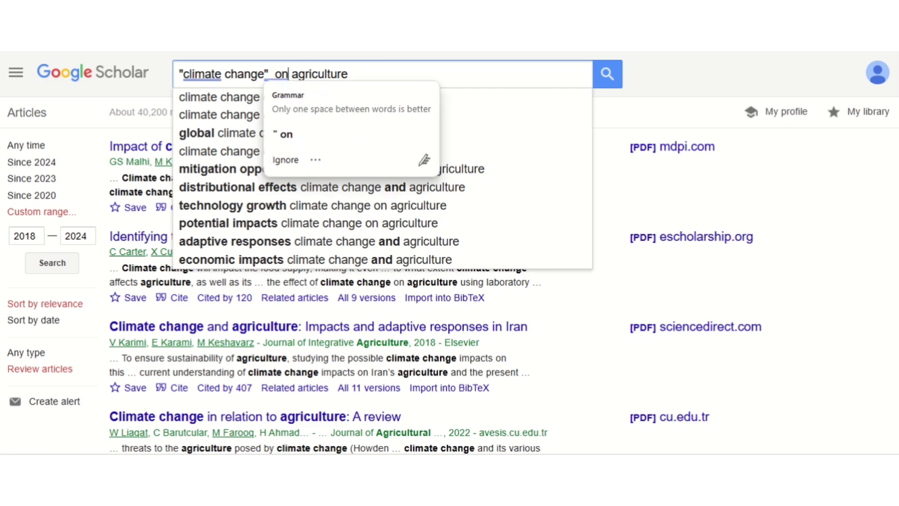
key(BackSpace)
key(BackSpace)
key(BackSpace)
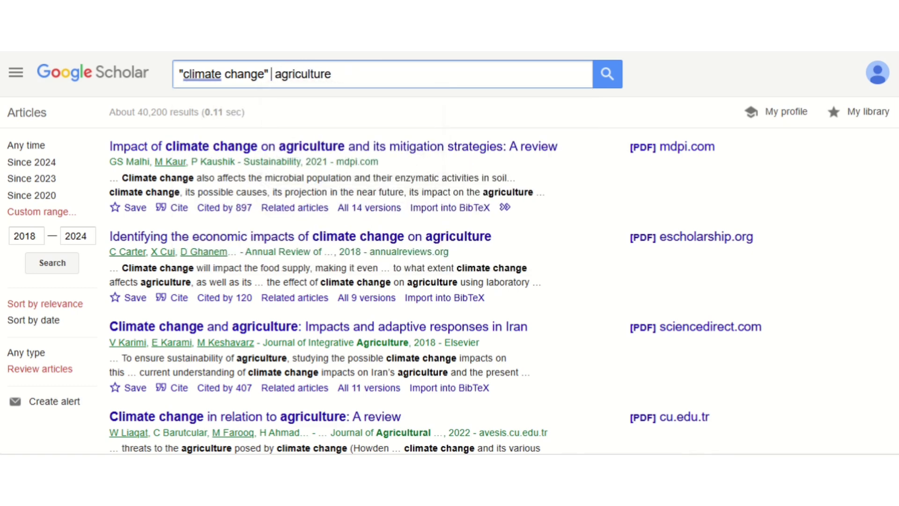
click(331, 74)
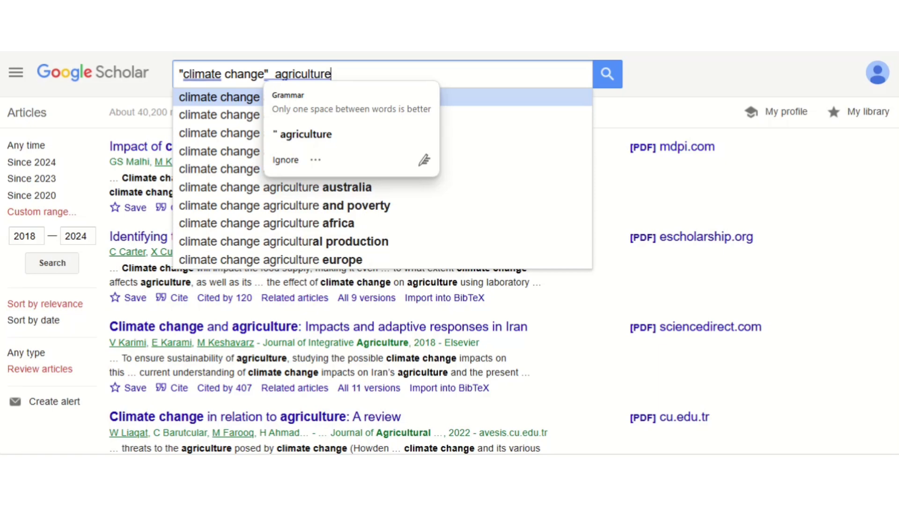
click(220, 97)
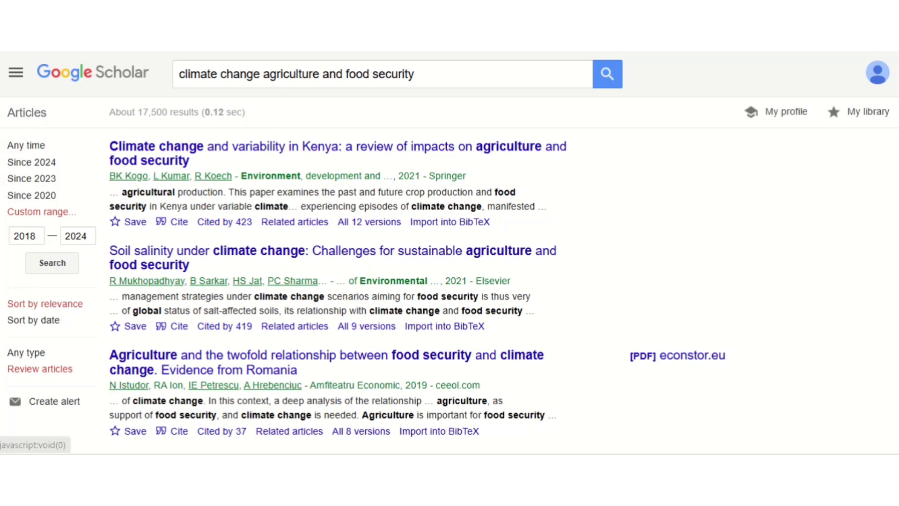
click(16, 72)
click(16, 72)
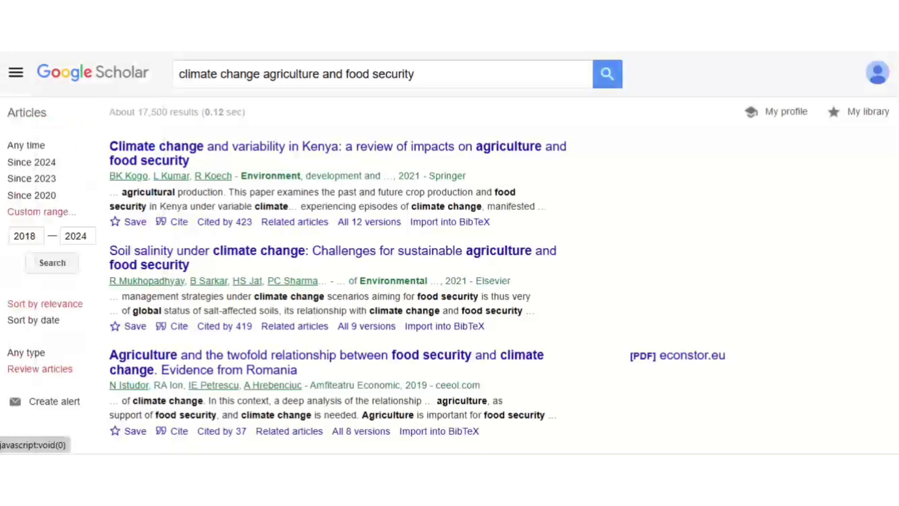
click(16, 72)
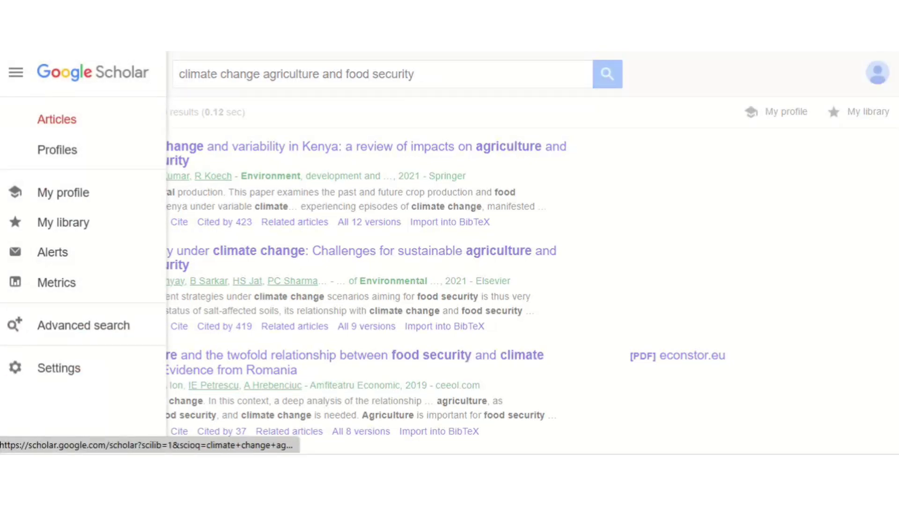
key(Escape)
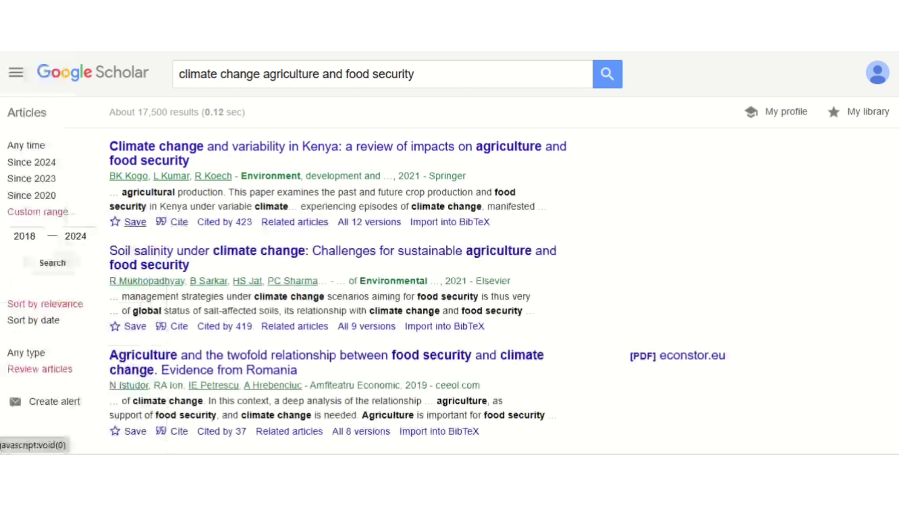
click(15, 72)
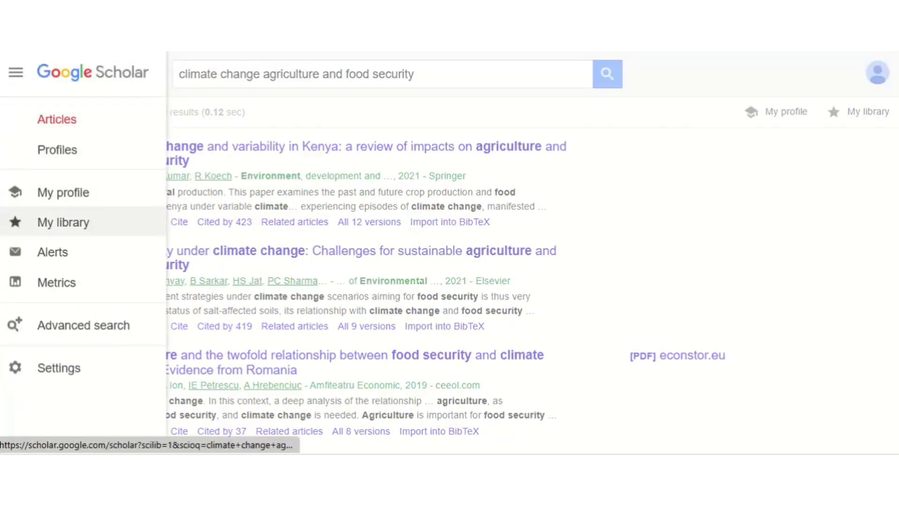
key(Escape)
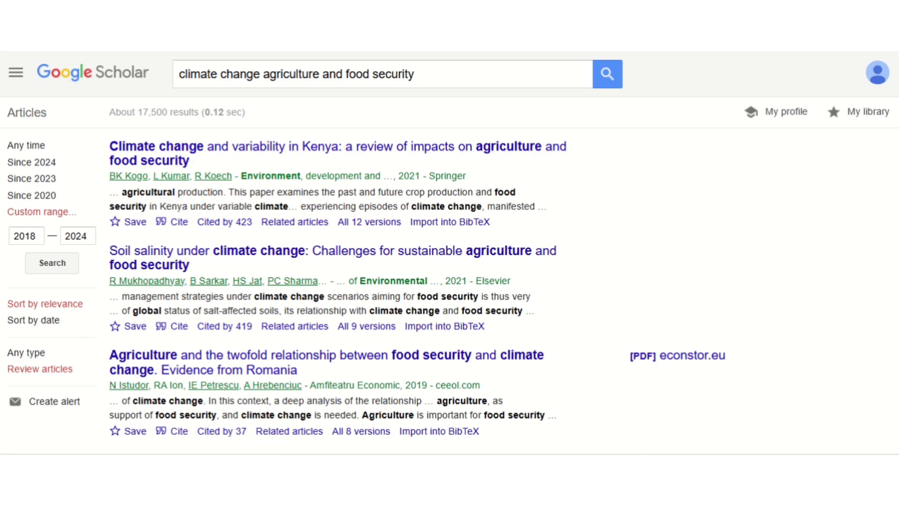
Open the econstor.eu PDF of the article on agriculture, food security and climate change in Romania, and go to its abstract
scroll(328, 253, down, 7)
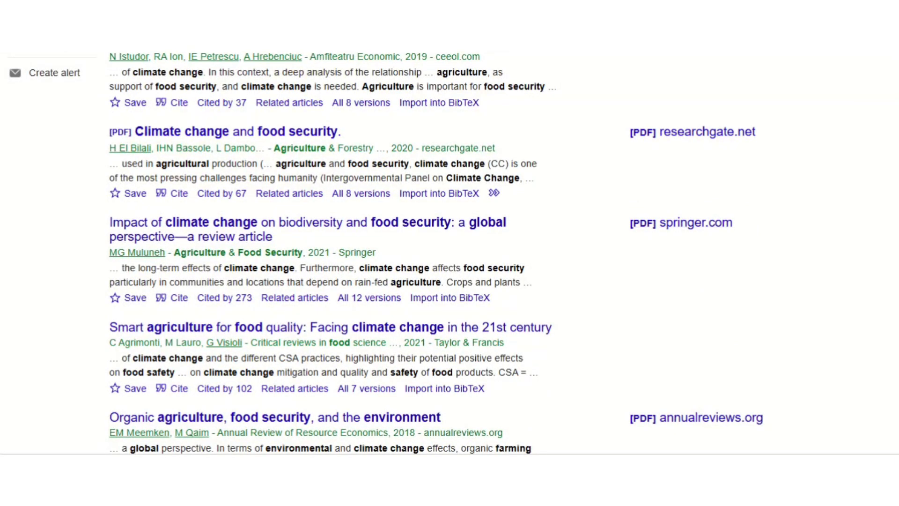
scroll(449, 252, up, 7)
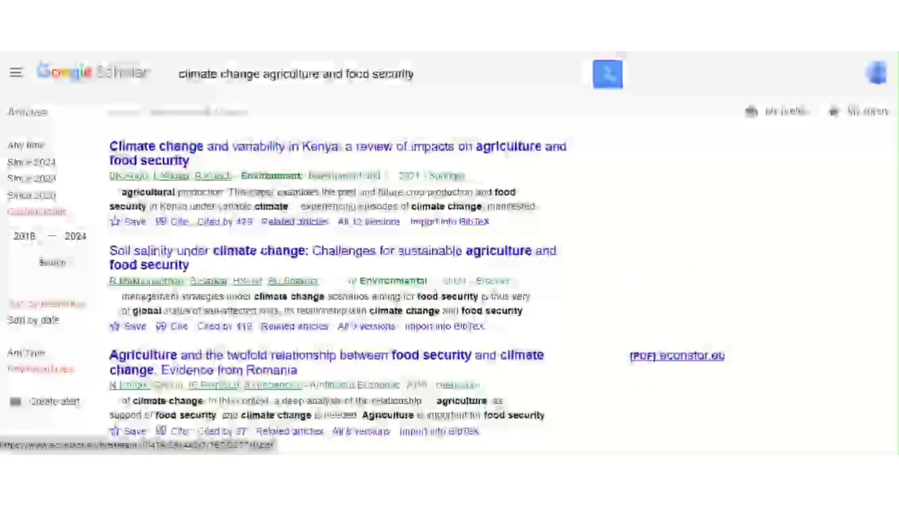
click(677, 355)
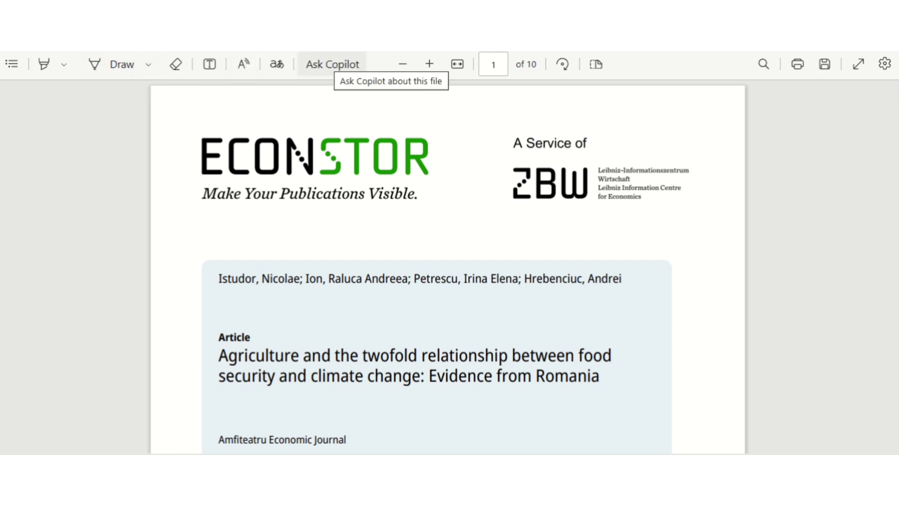
scroll(448, 267, down, 10)
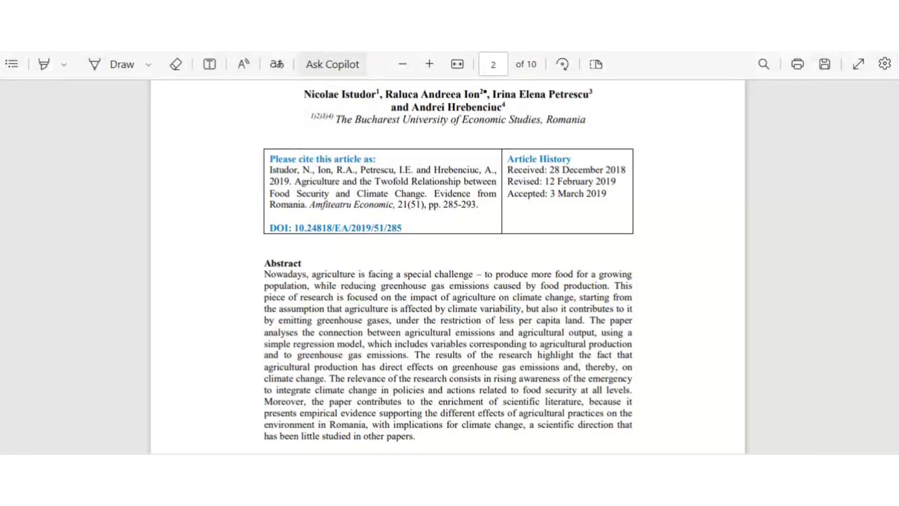
Open Copilot alongside the PDF and look further through the article past the abstract
click(333, 64)
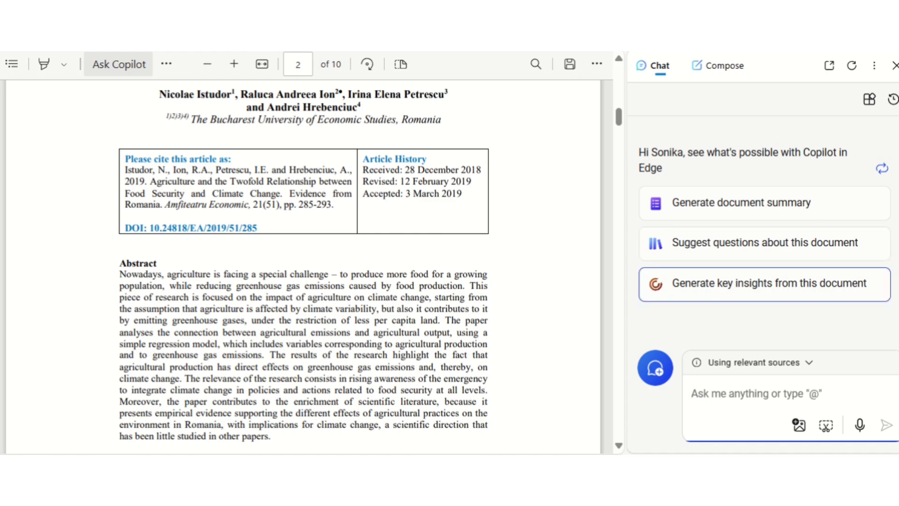
scroll(304, 266, down, 10)
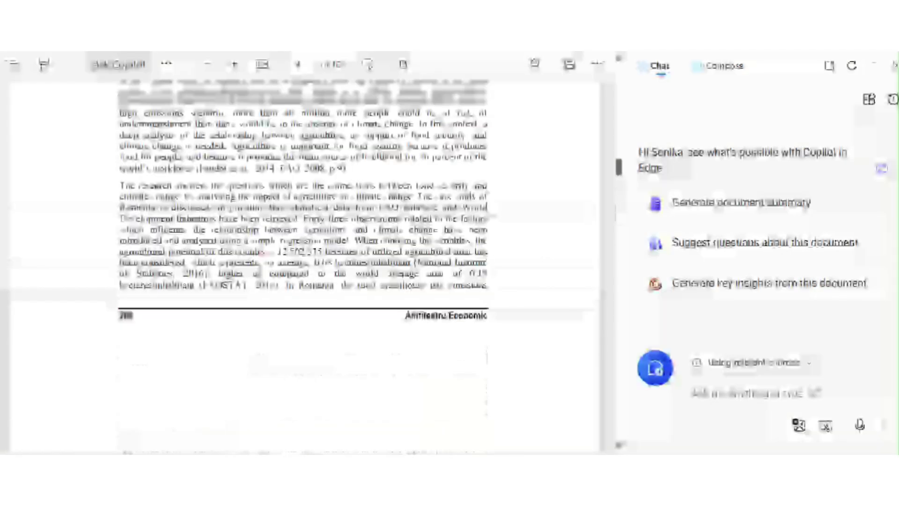
Have Copilot generate a document summary of the Romania food security article while looking through its abstract and introduction
scroll(304, 266, down, 5)
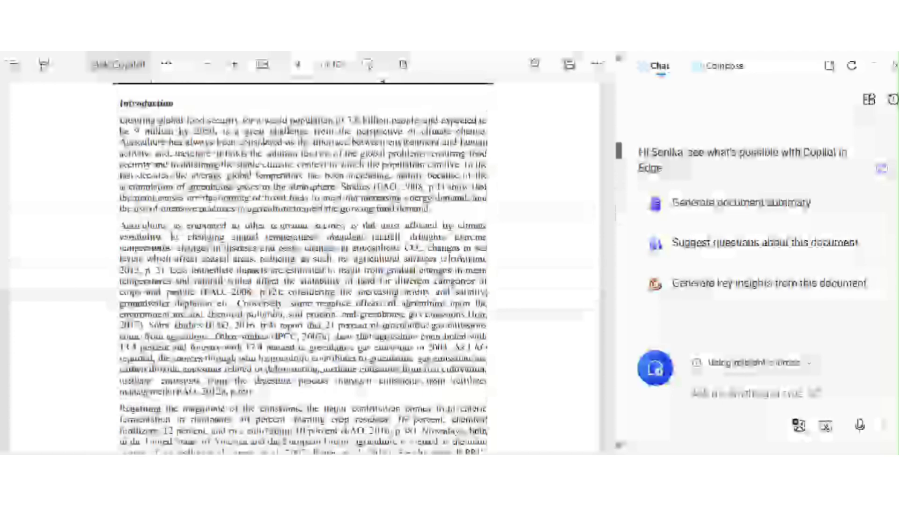
scroll(304, 266, up, 8)
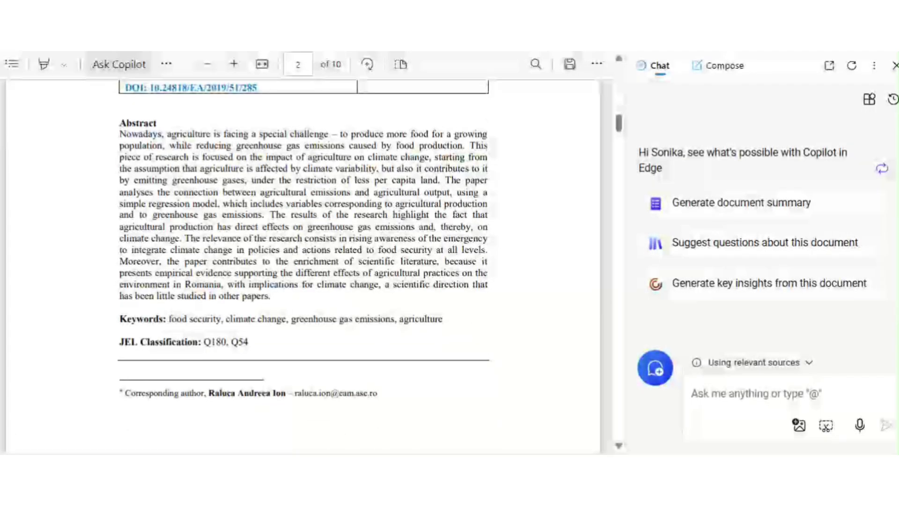
scroll(304, 266, down, 10)
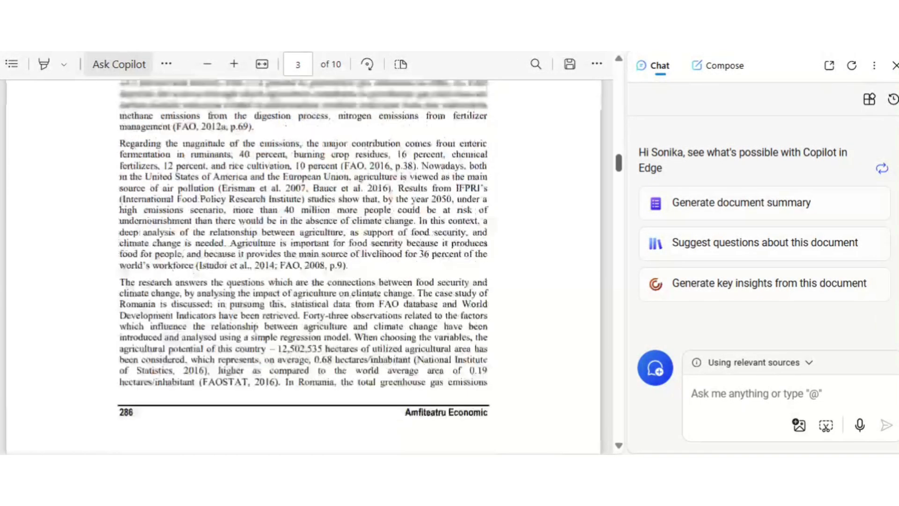
scroll(304, 266, up, 3)
scroll(304, 266, up, 3)
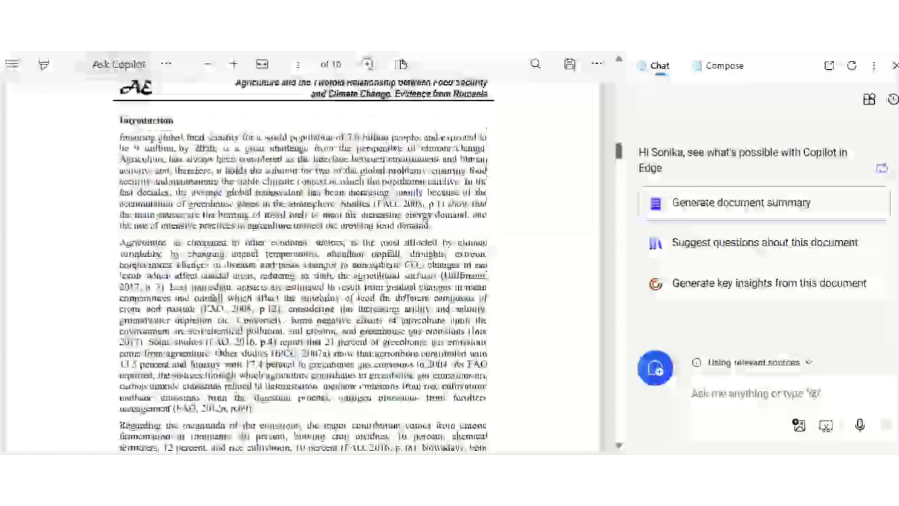
click(741, 202)
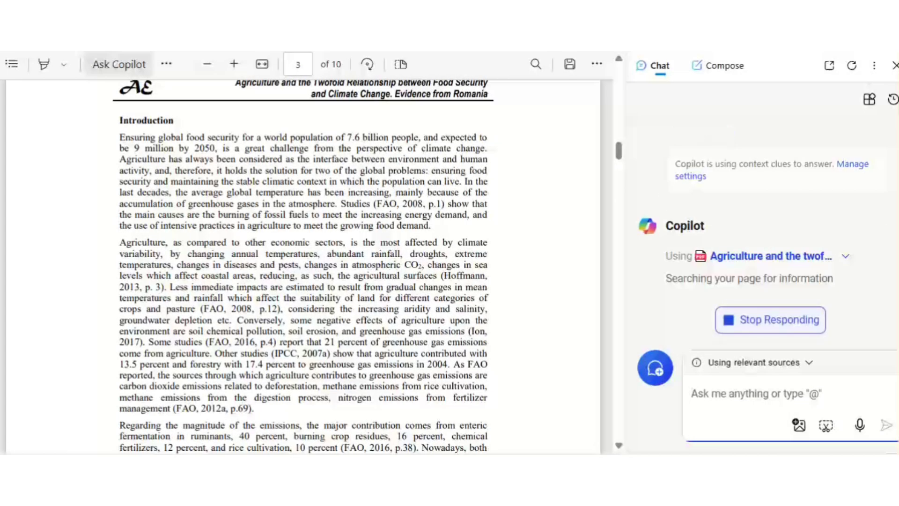
scroll(303, 266, down, 10)
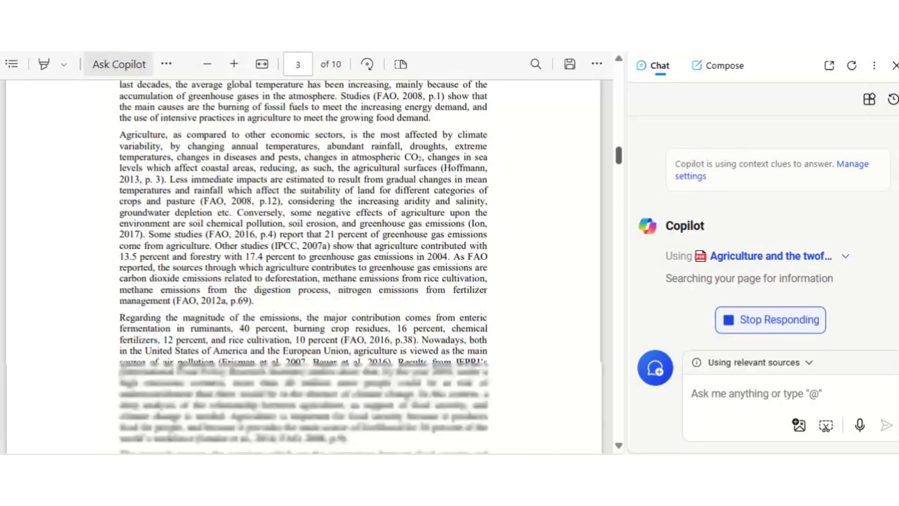
scroll(303, 266, up, 20)
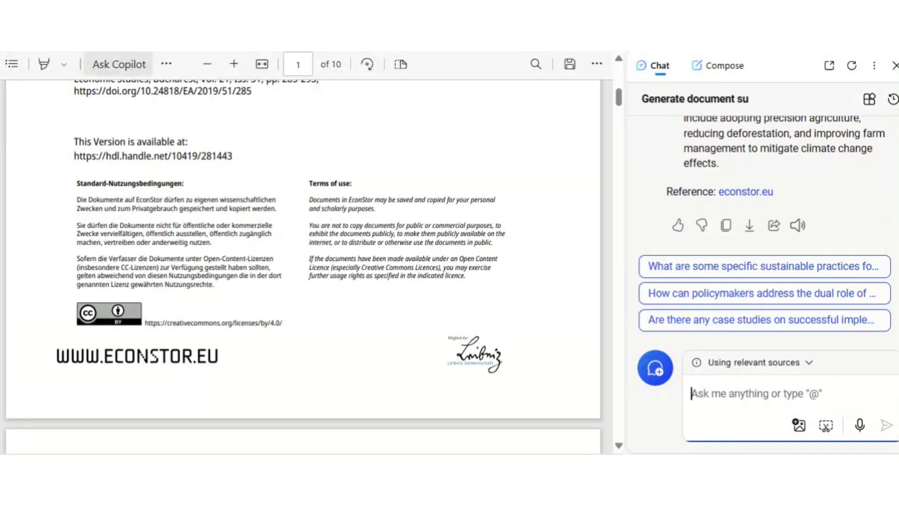
Ask Copilot "FIND RESAERCH GAPOR LIMITATIONS OF ARTICLE" and close Copilot once it has answered
text(FIND RES)
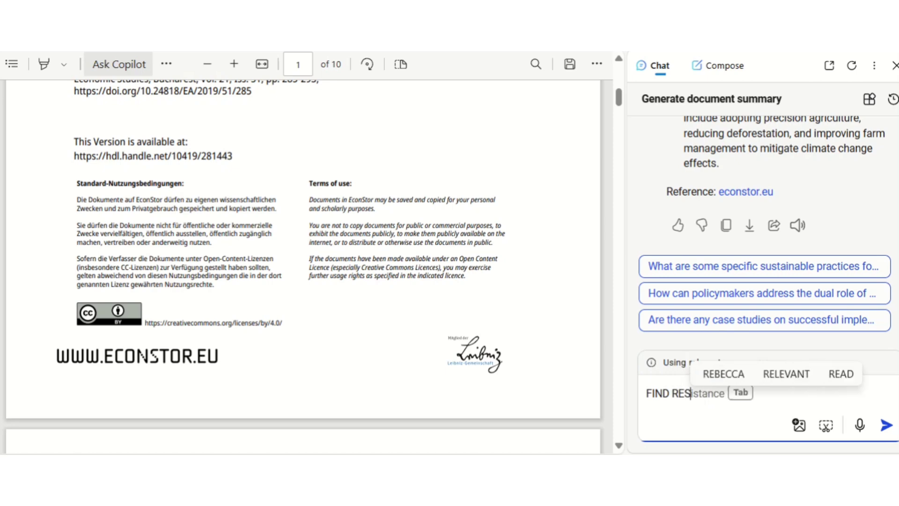
text(AERCH GAO)
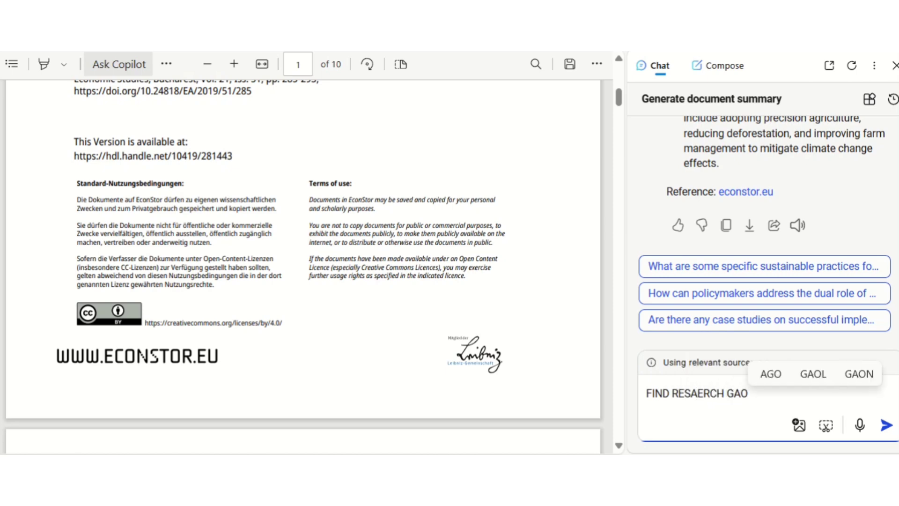
key(BackSpace)
text(P)
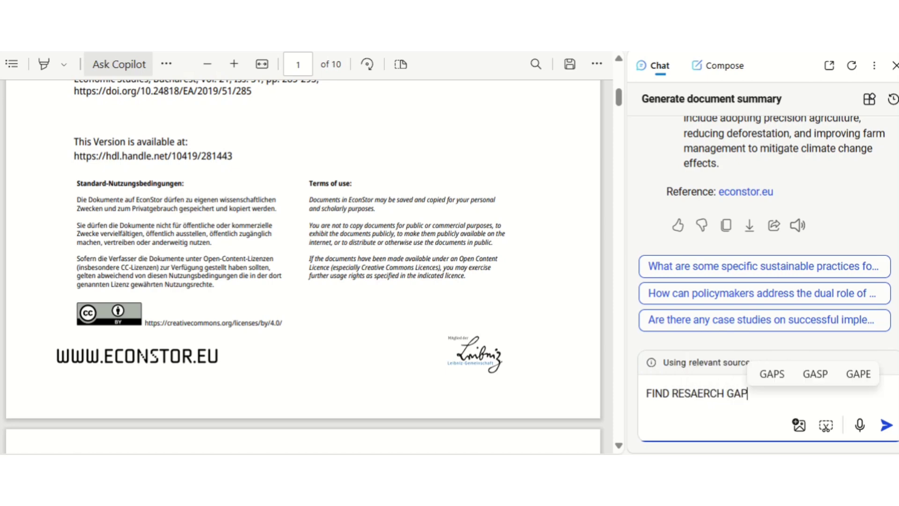
text(OR LI)
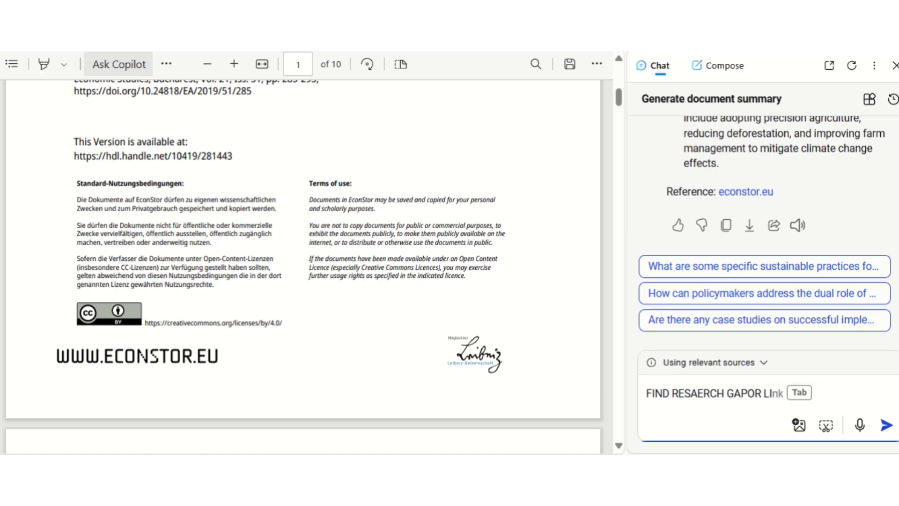
text(MITATIO)
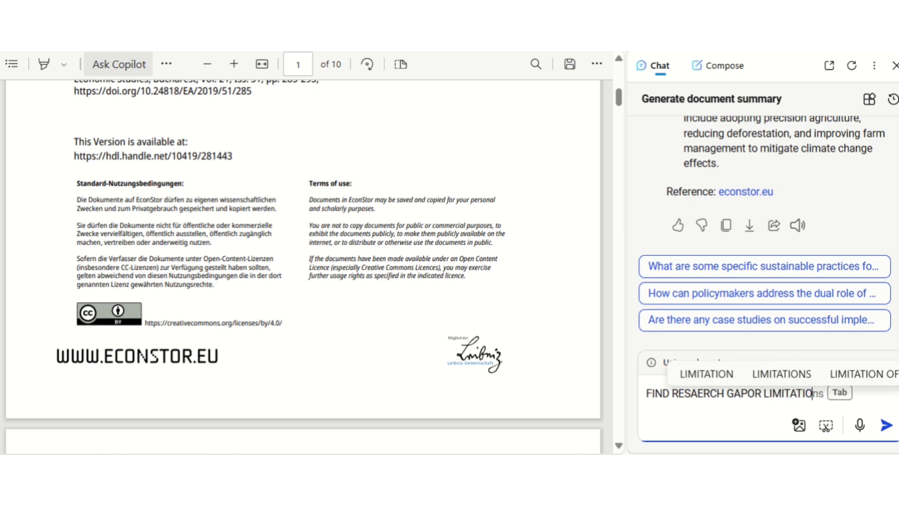
text(NS )
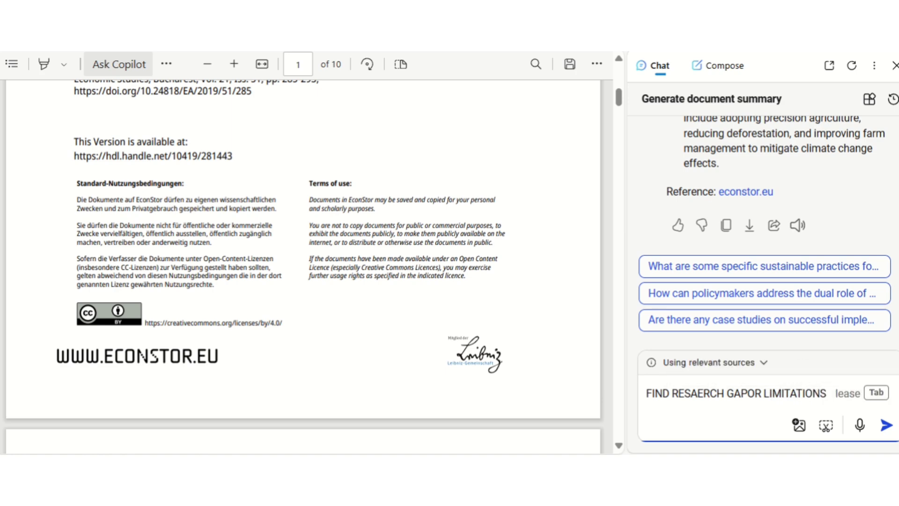
text(OF ARTIC)
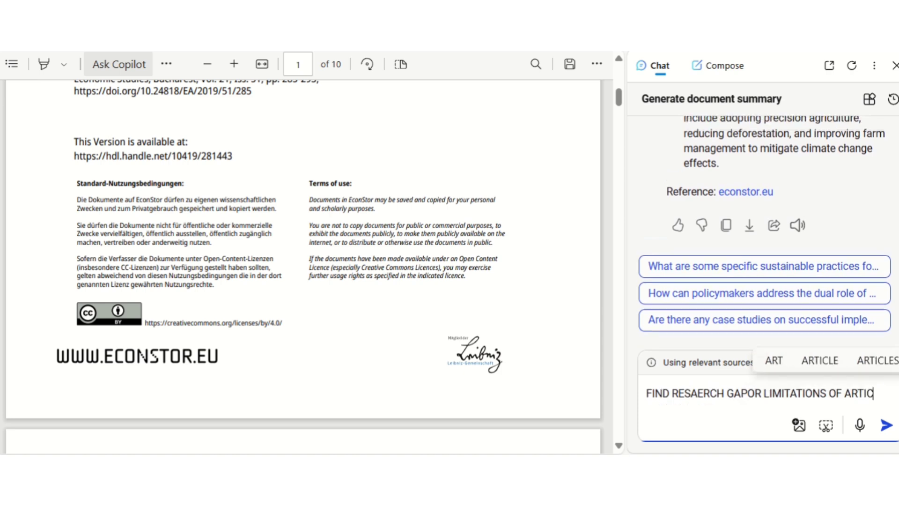
text(LE)
key(Return)
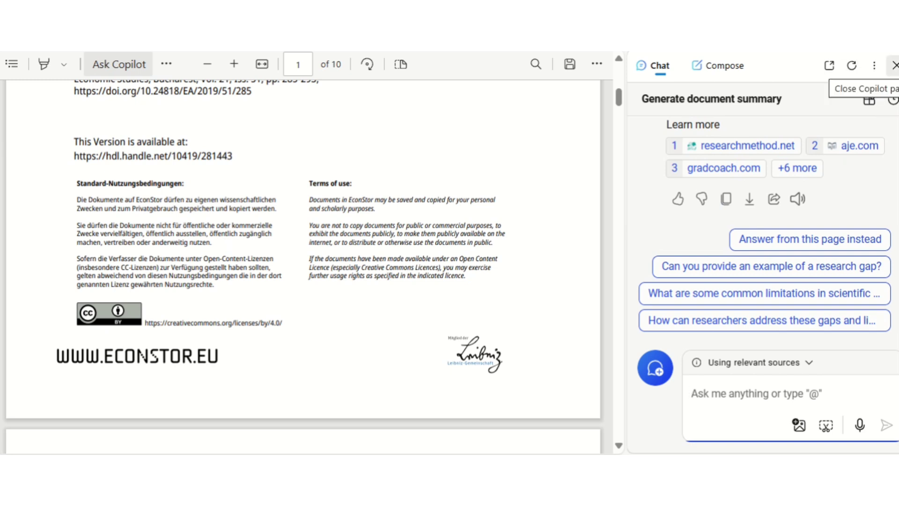
click(894, 65)
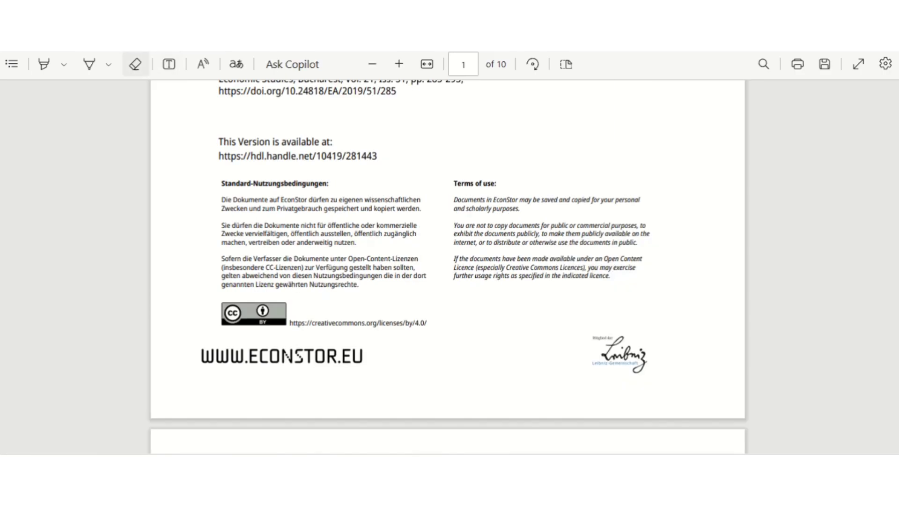
Add the text note "CHAT WITH PDF" in the blank area above the terms of use on the first page
click(169, 64)
click(560, 130)
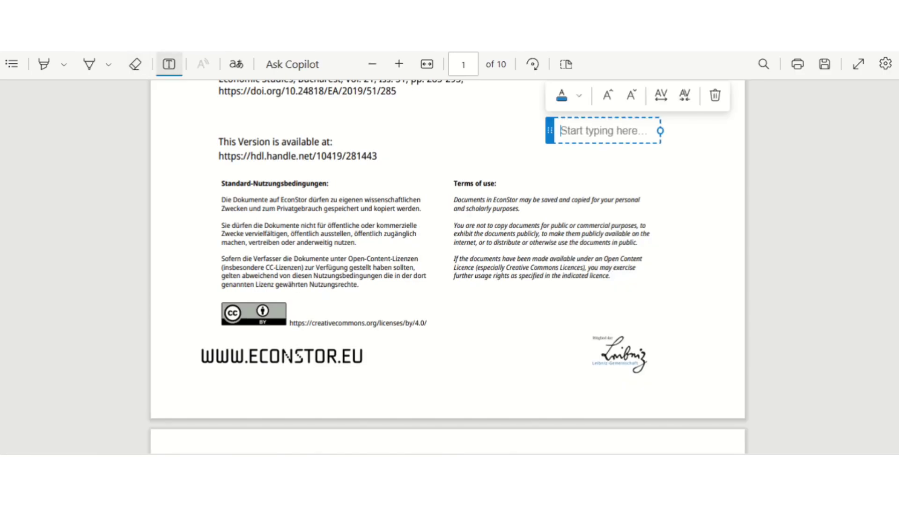
text(CHST)
key(BackSpace)
key(BackSpace)
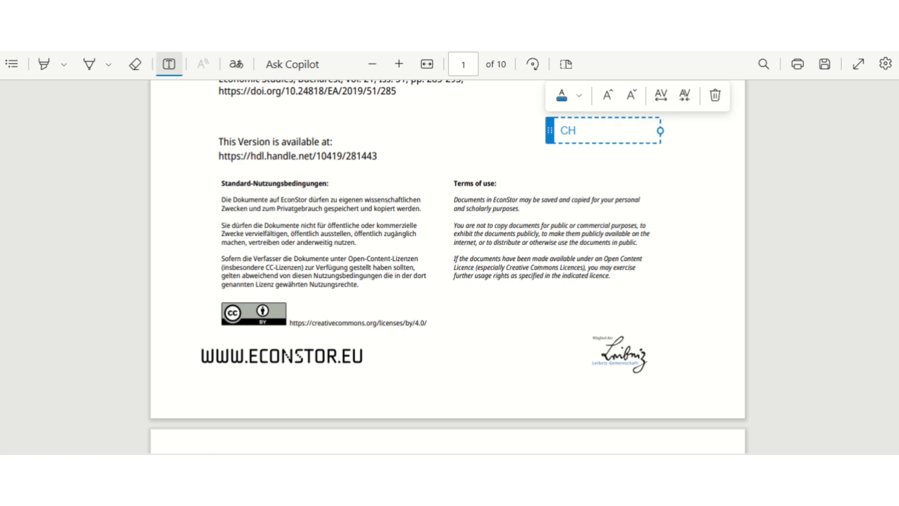
text(AT WITH PDF)
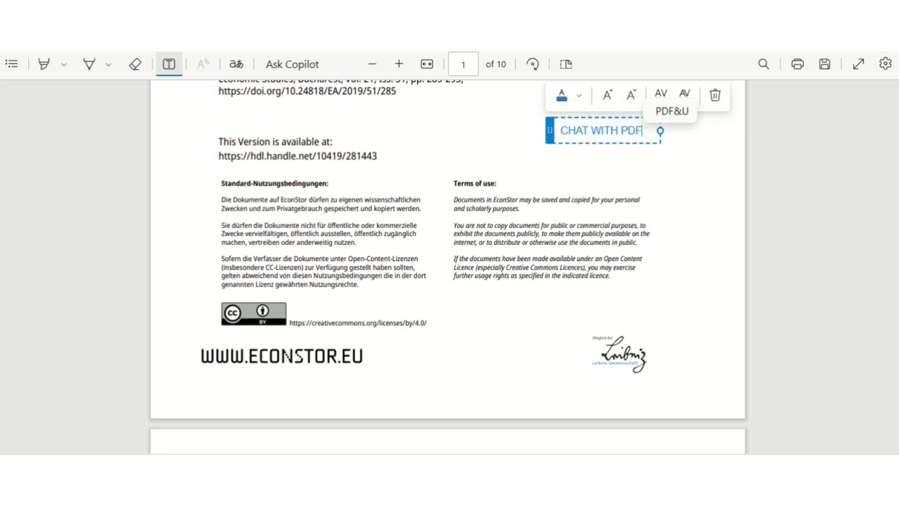
key(Escape)
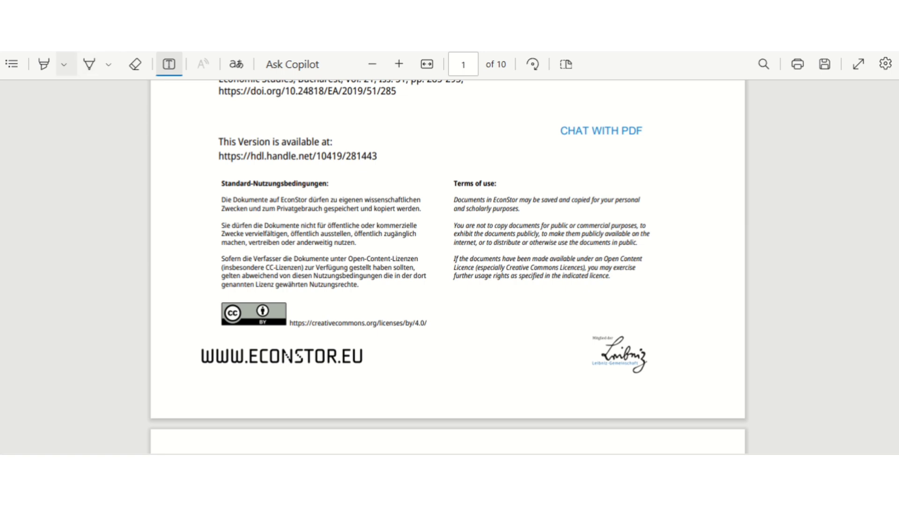
Draw the letters "TG" freehand in blue between the version link and the "CHAT WITH PDF" note
click(89, 64)
mouse_move(417, 150)
mouse_down()
mouse_move(467, 104)
mouse_move(465, 166)
mouse_up()
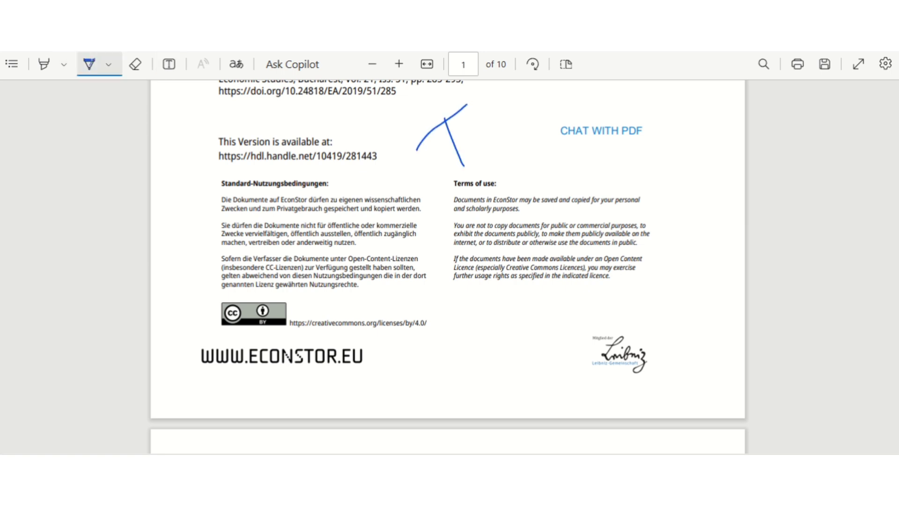
drag(474, 112, 502, 167)
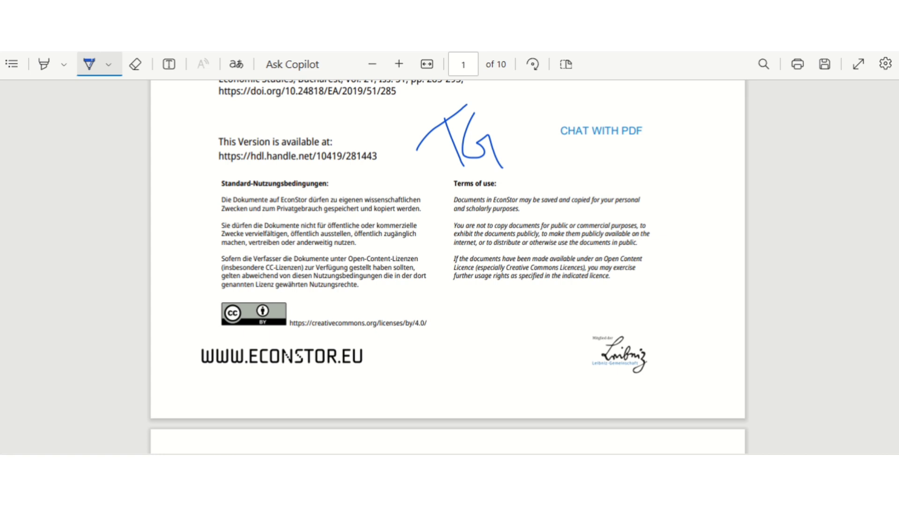